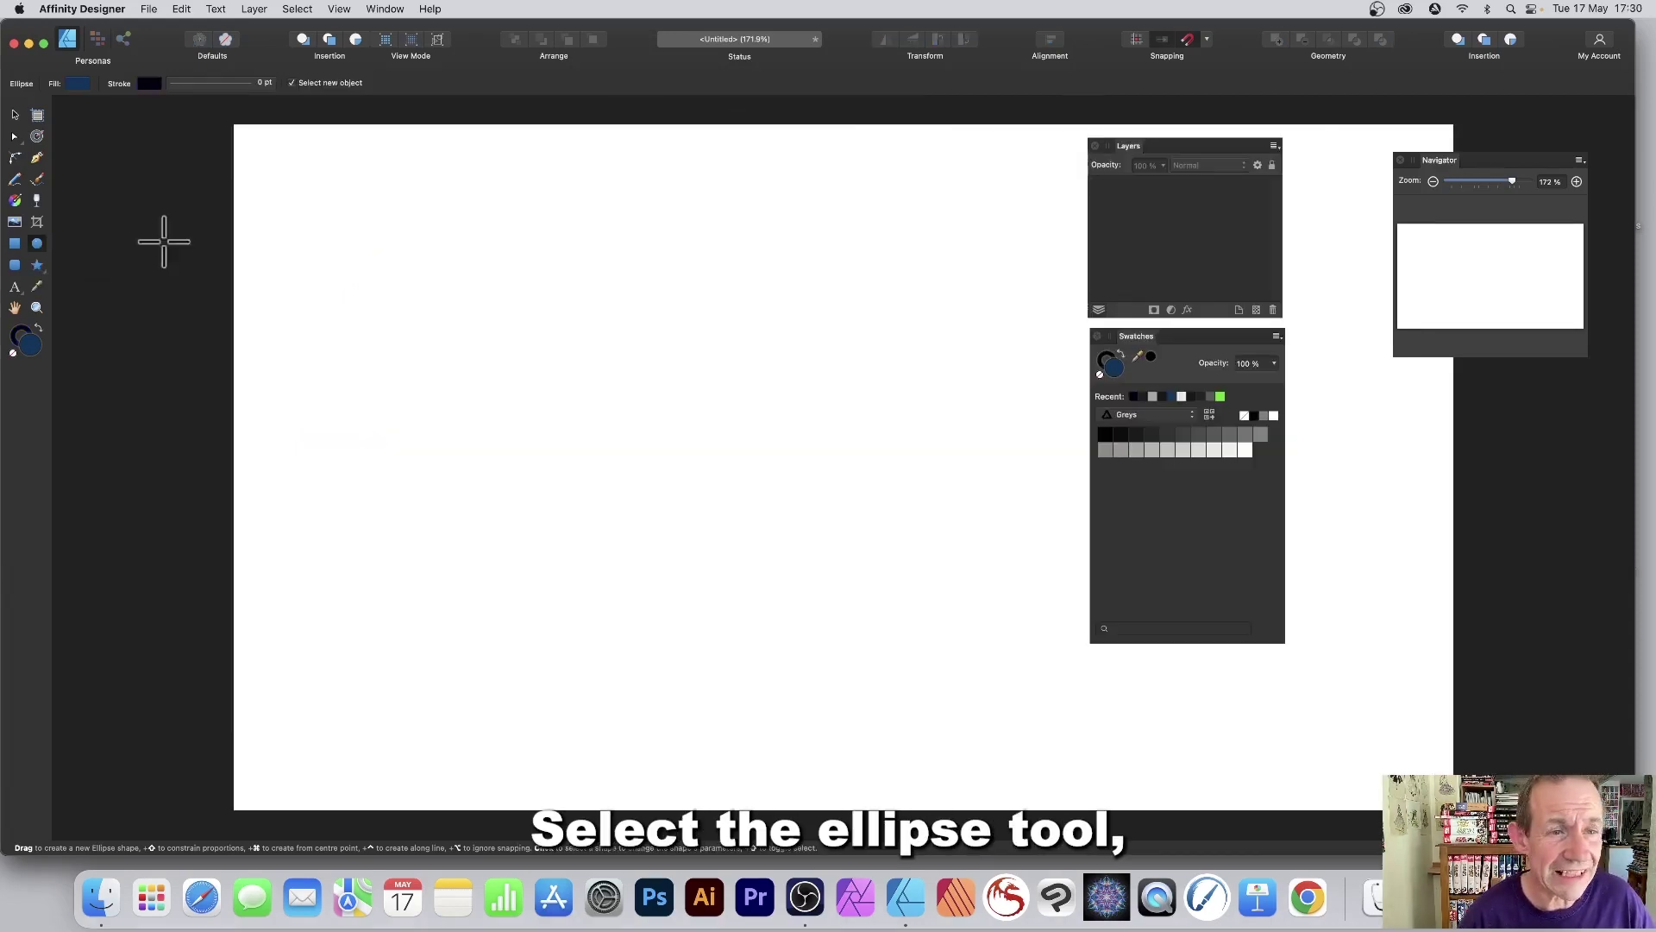
Step: Shift-drag a large dark navy circle across most of the blank page
mouse_move(324, 165)
mouse_down()
mouse_move(500, 370)
mouse_move(918, 757)
mouse_up()
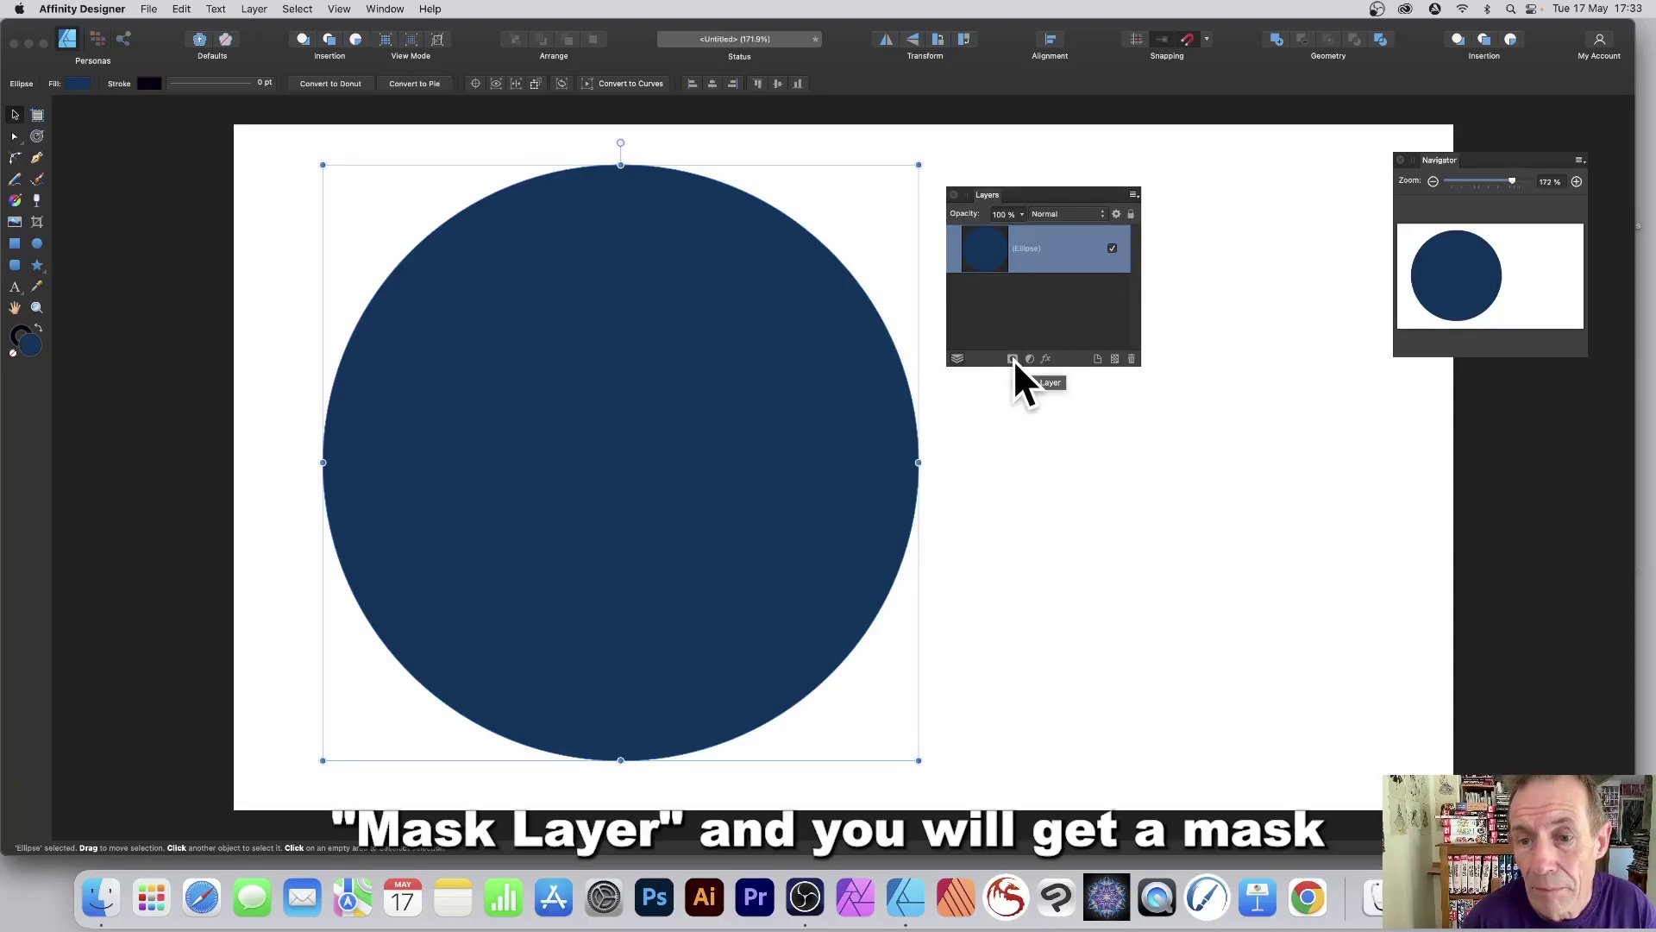
Step: Nest a Mask layer inside the circle's Ellipse layer, then reselect the Ellipse layer
click(1013, 359)
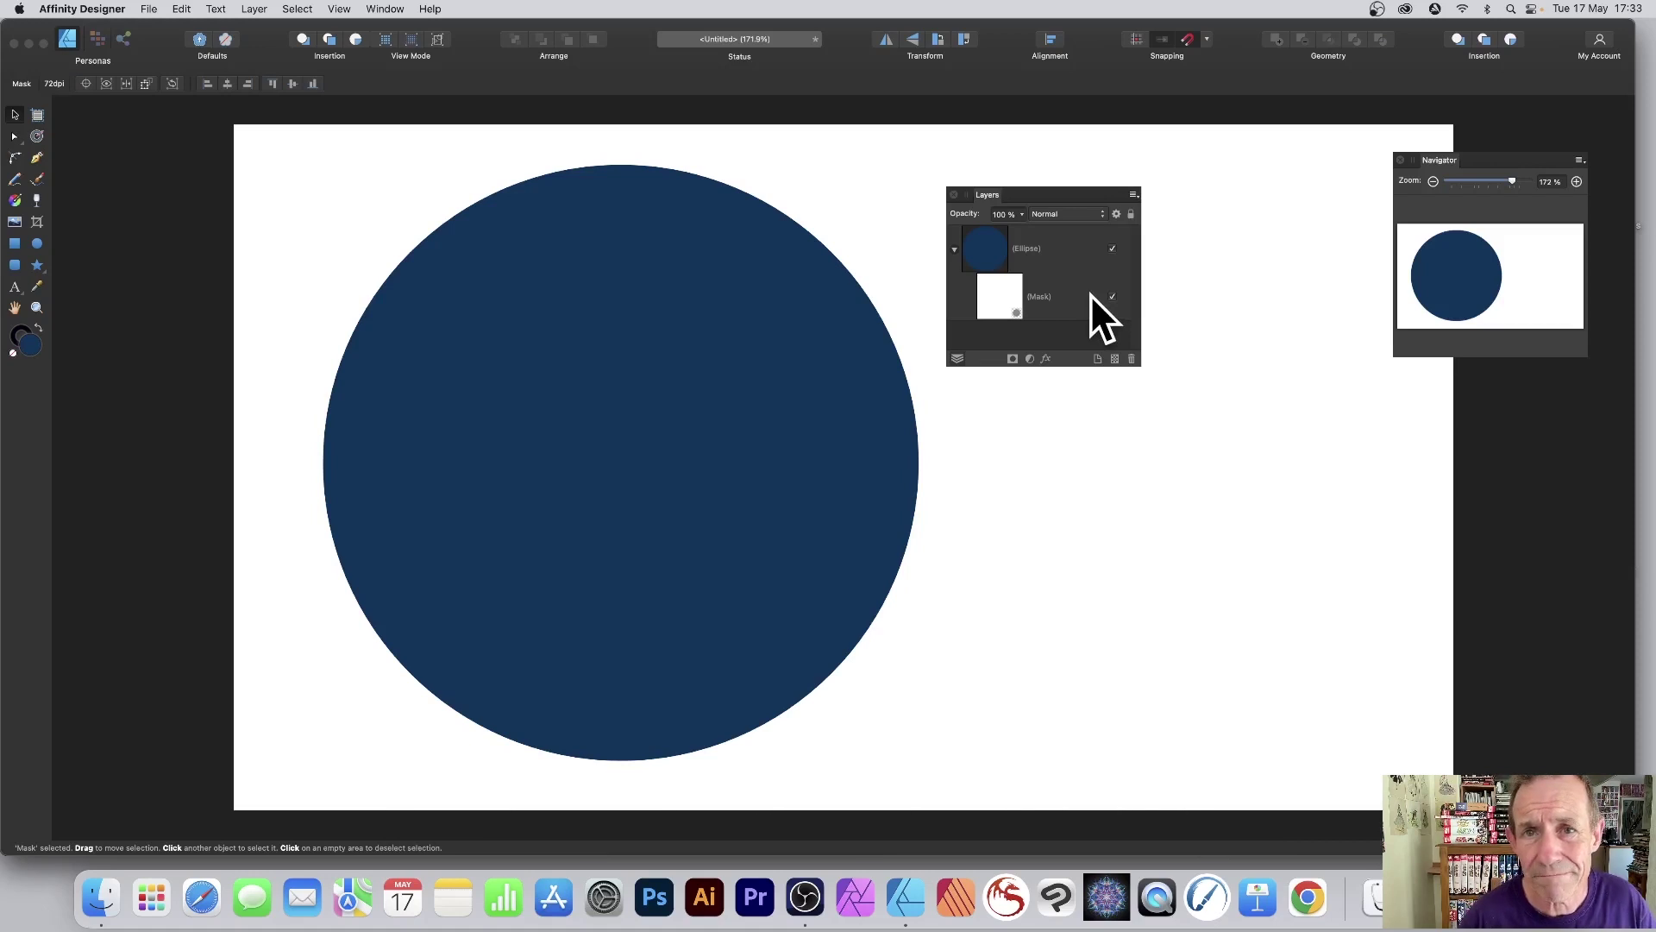
click(655, 189)
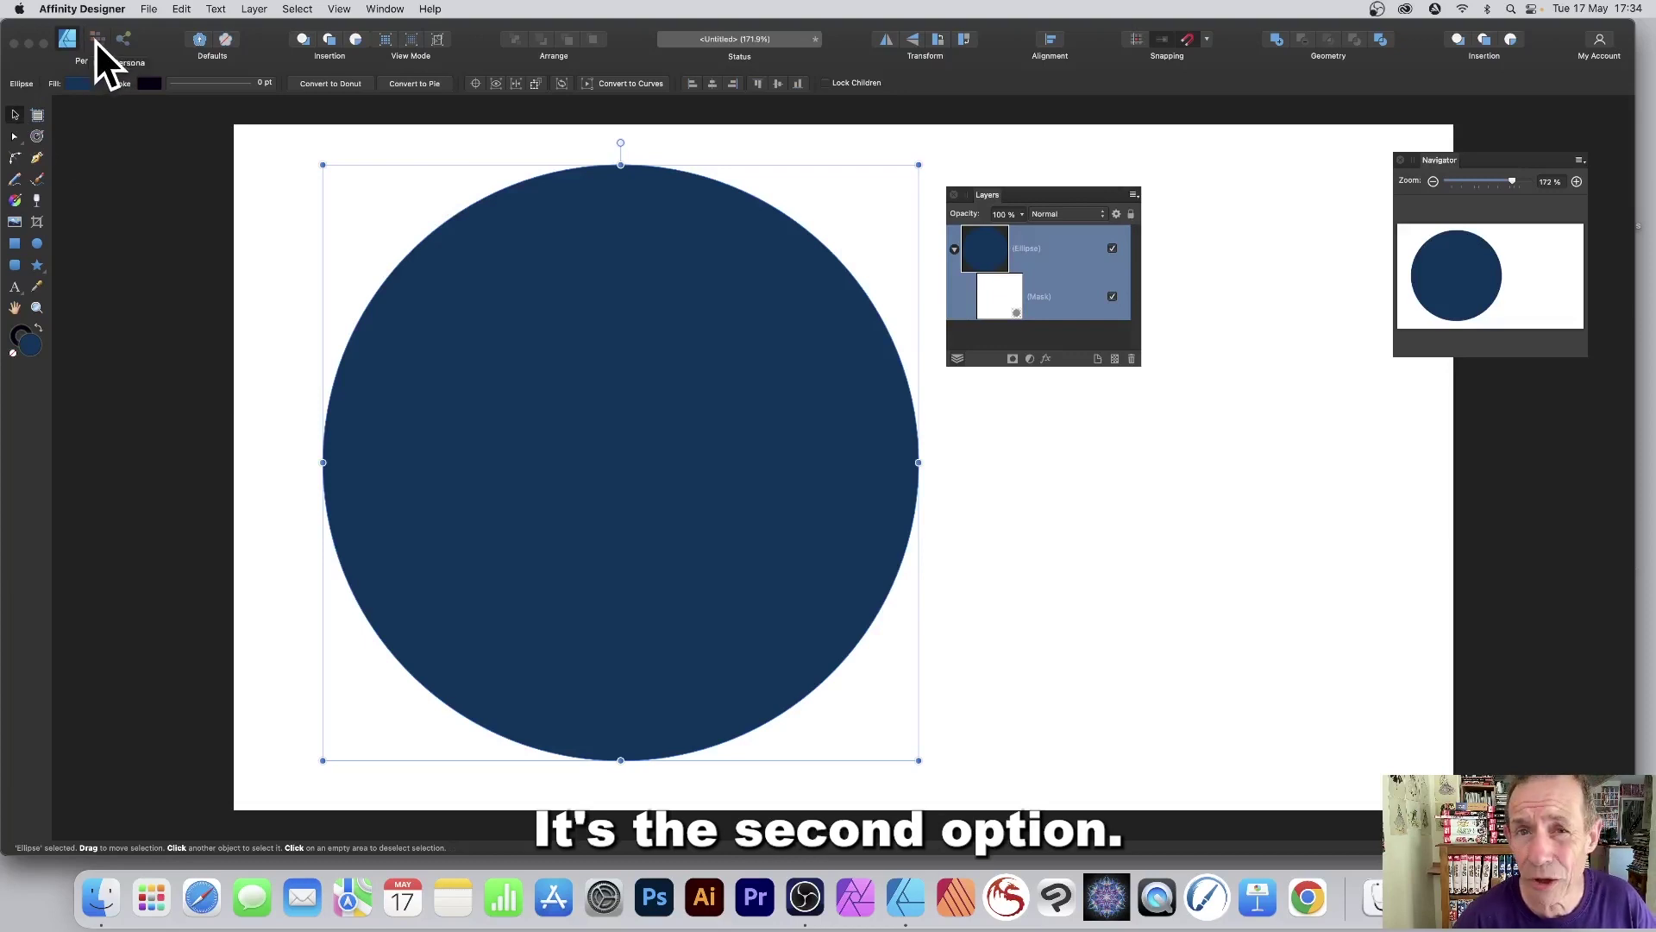
Step: Switch to the Pixel Persona, target the circle's Mask layer and pick the Paint Brush
click(96, 41)
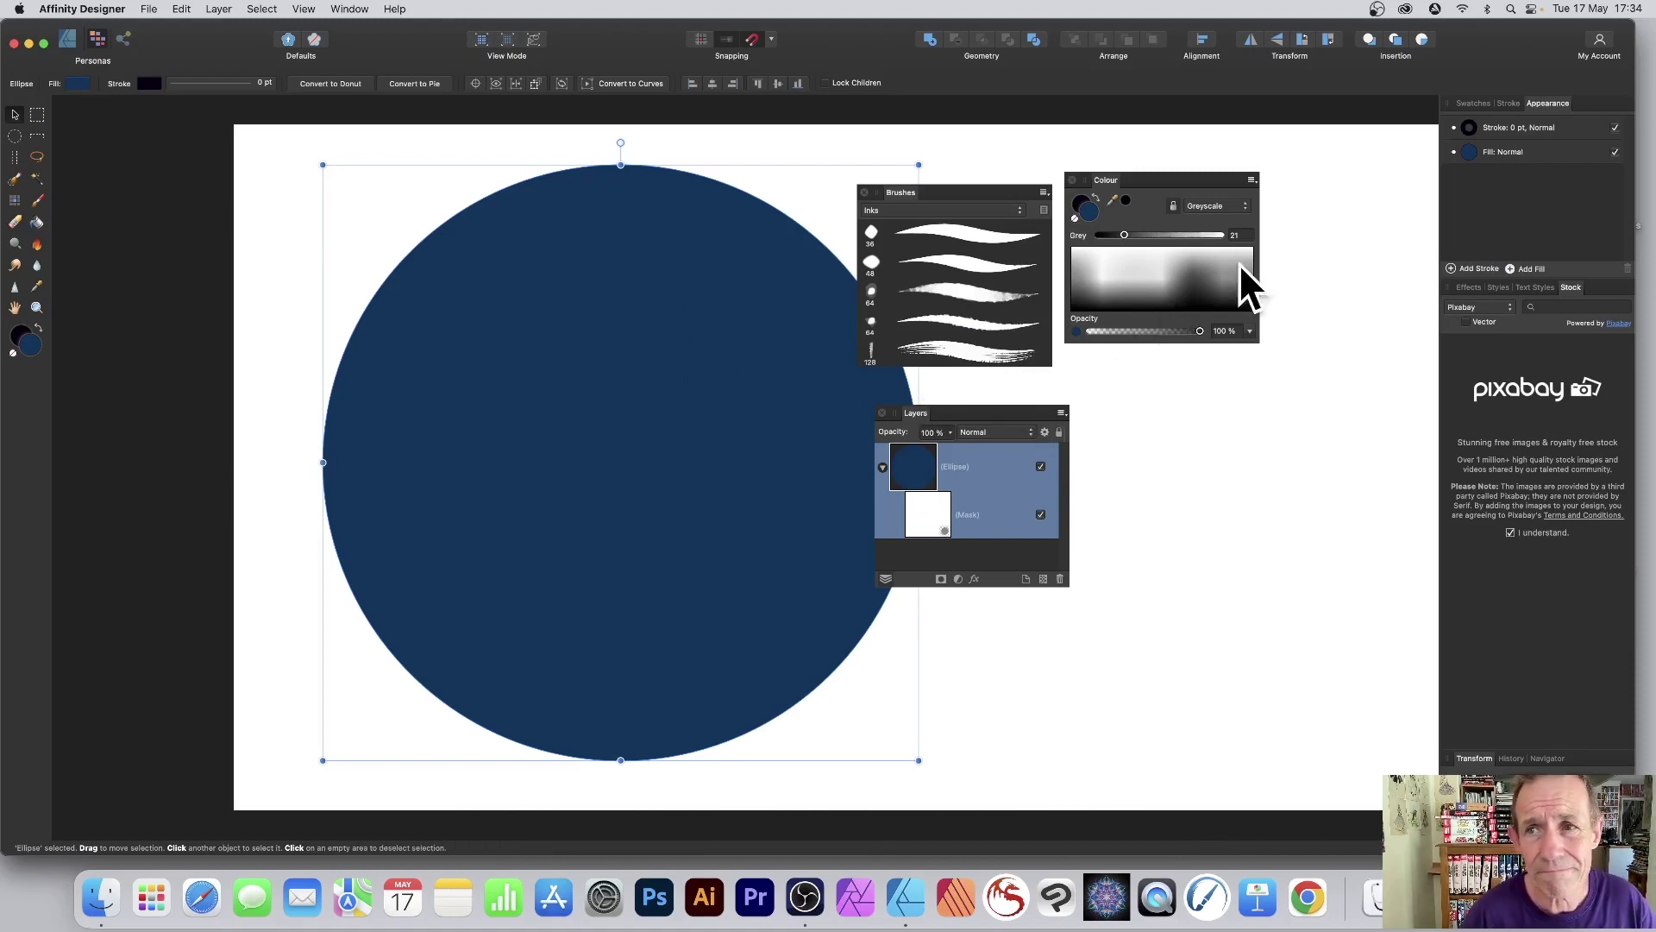
click(929, 509)
key(b)
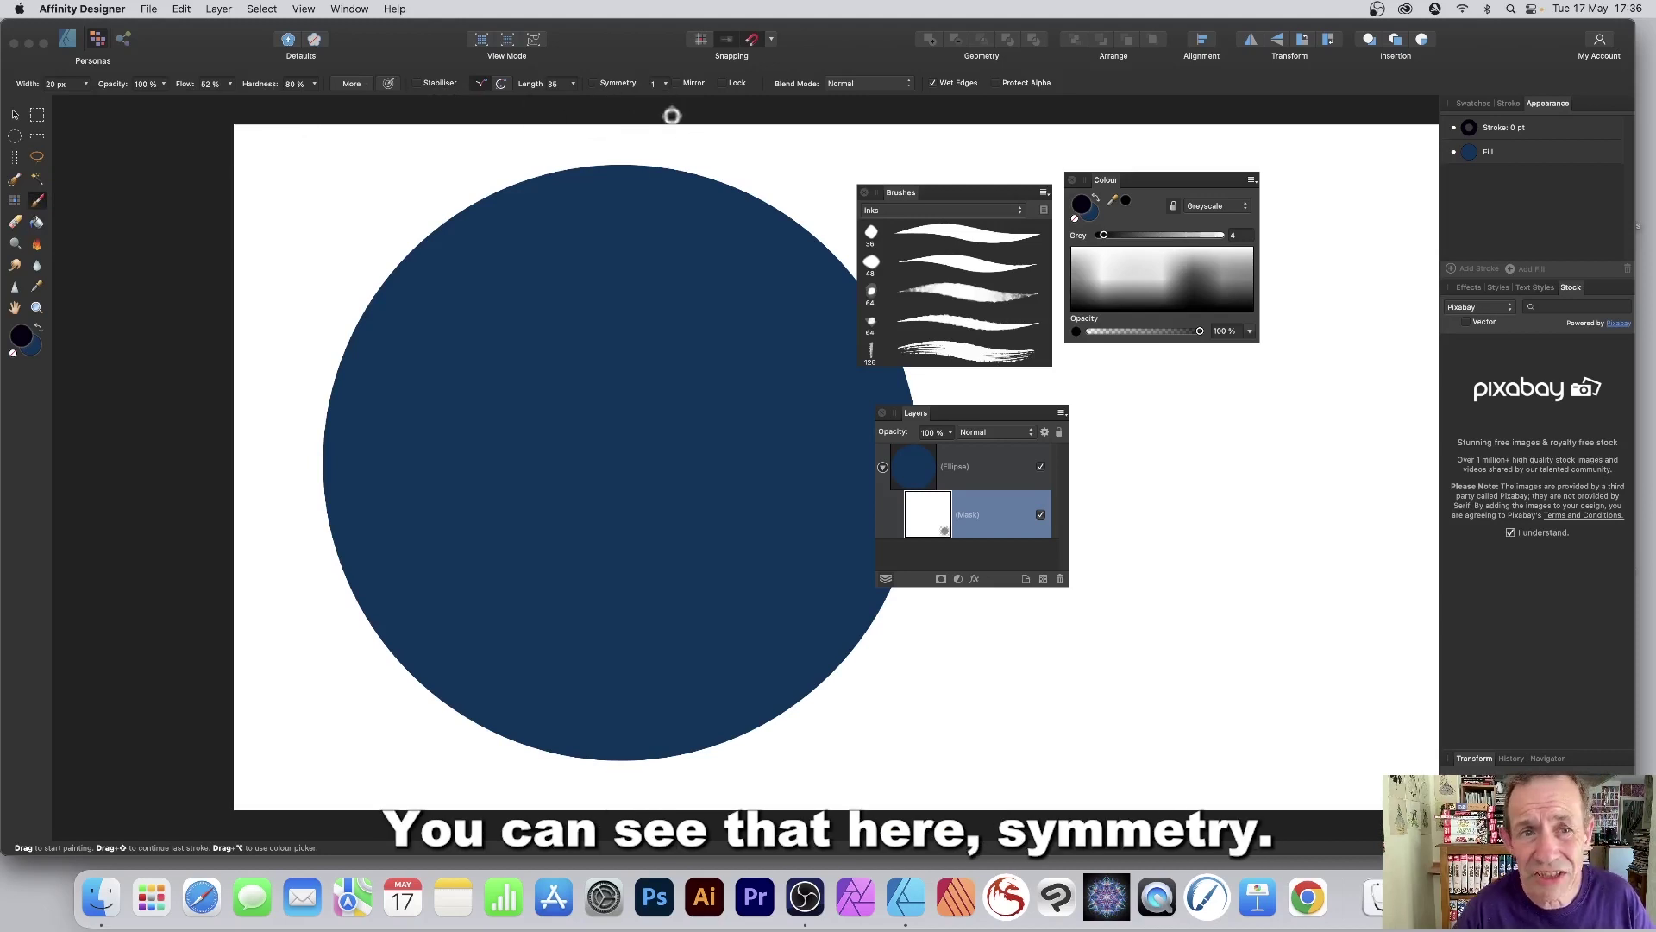
Step: Turn on 8-segment symmetry centred on the circle, with Lock and Mirror enabled
click(594, 83)
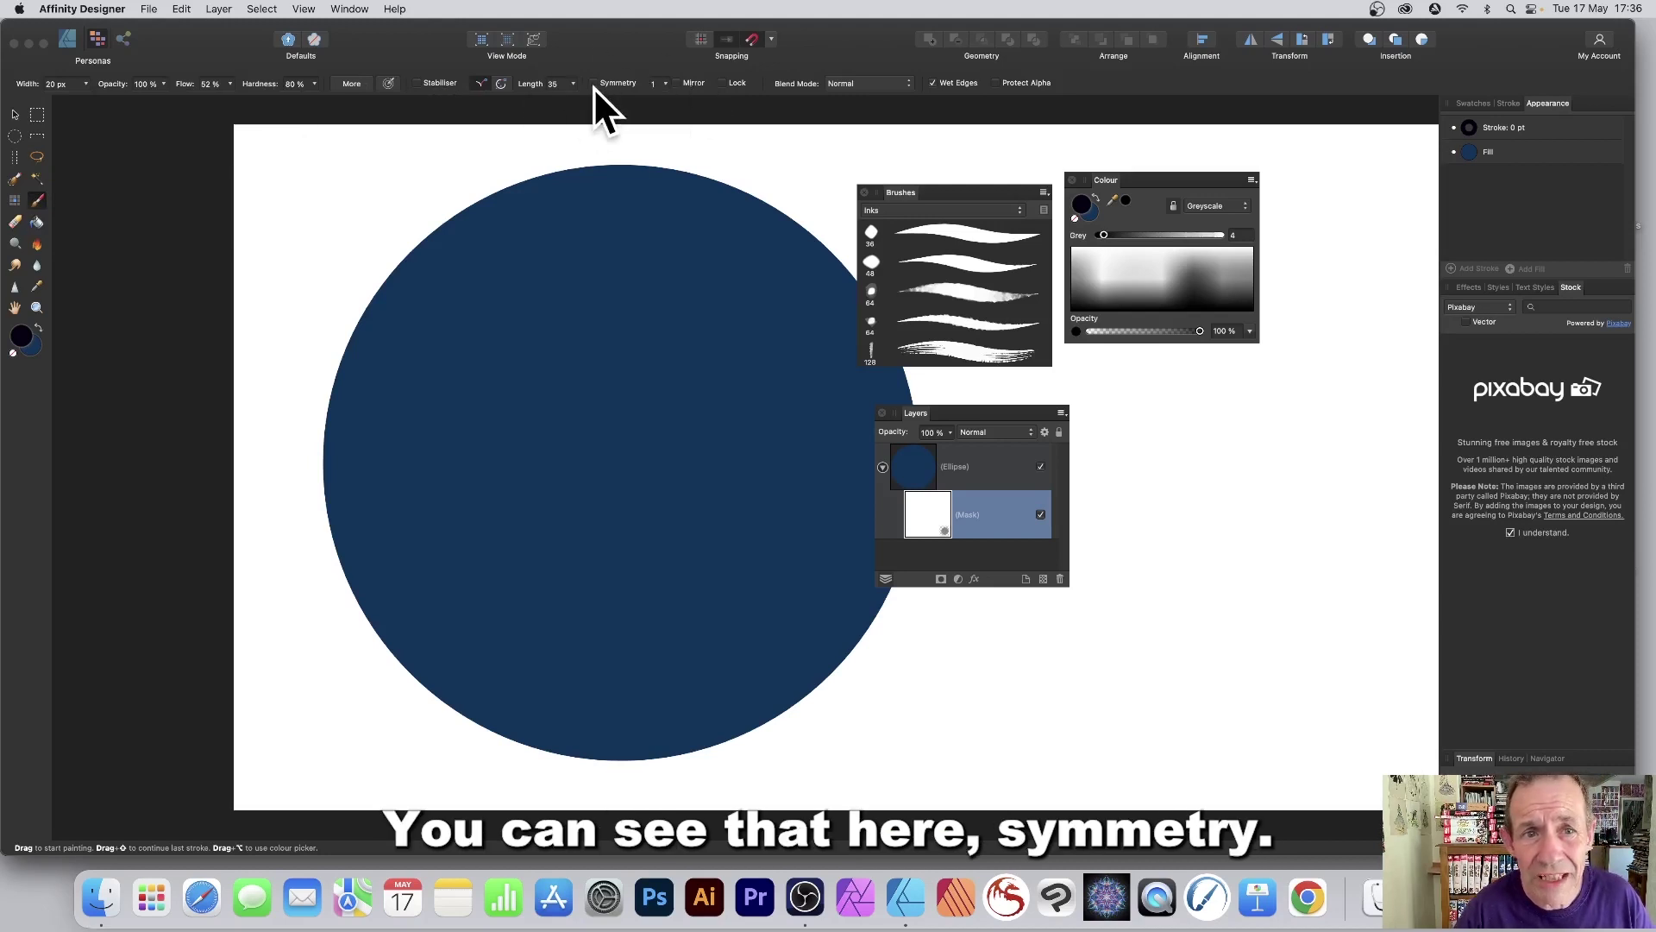
click(666, 84)
drag(673, 98, 721, 100)
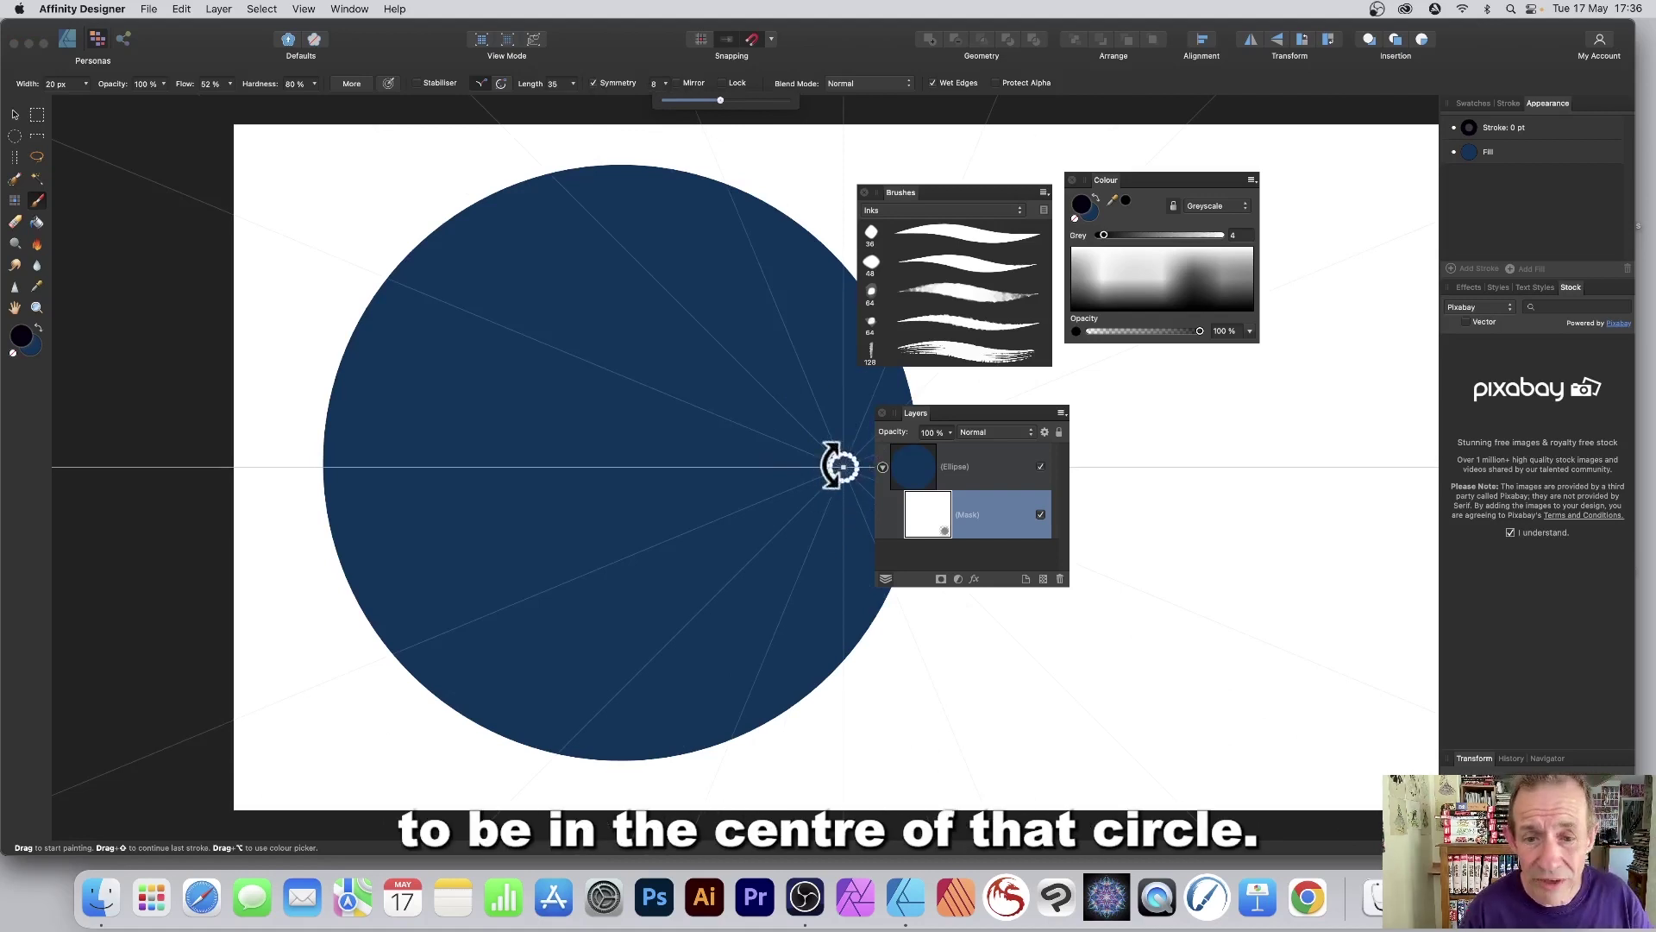
drag(845, 466, 622, 443)
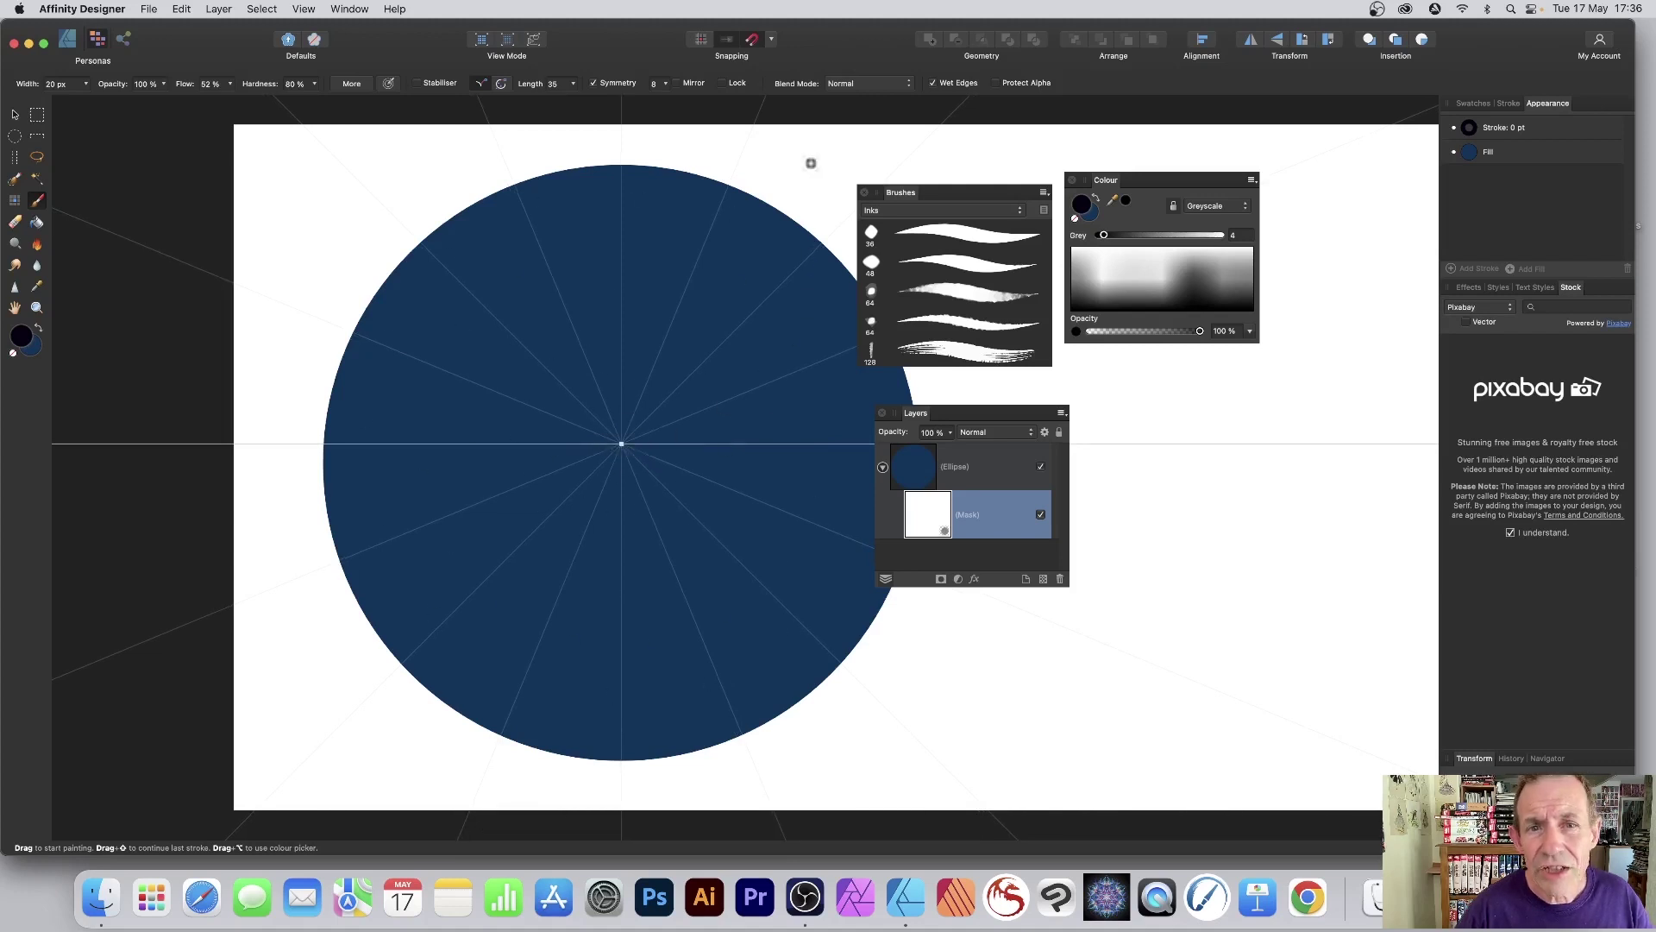
click(724, 82)
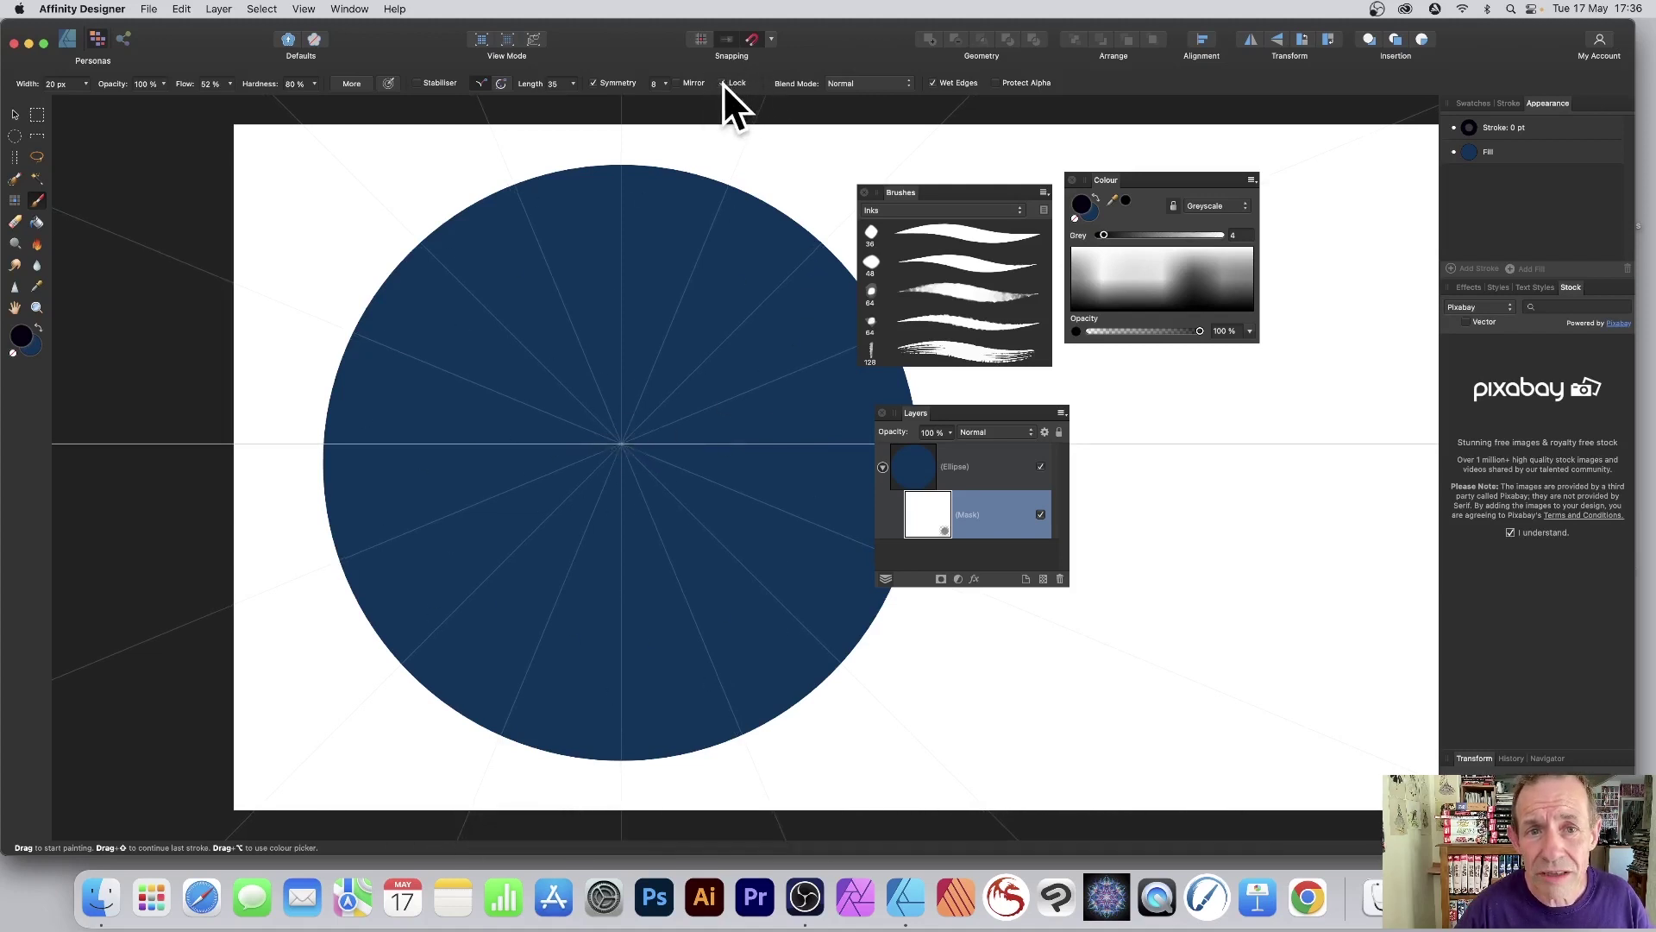
click(676, 83)
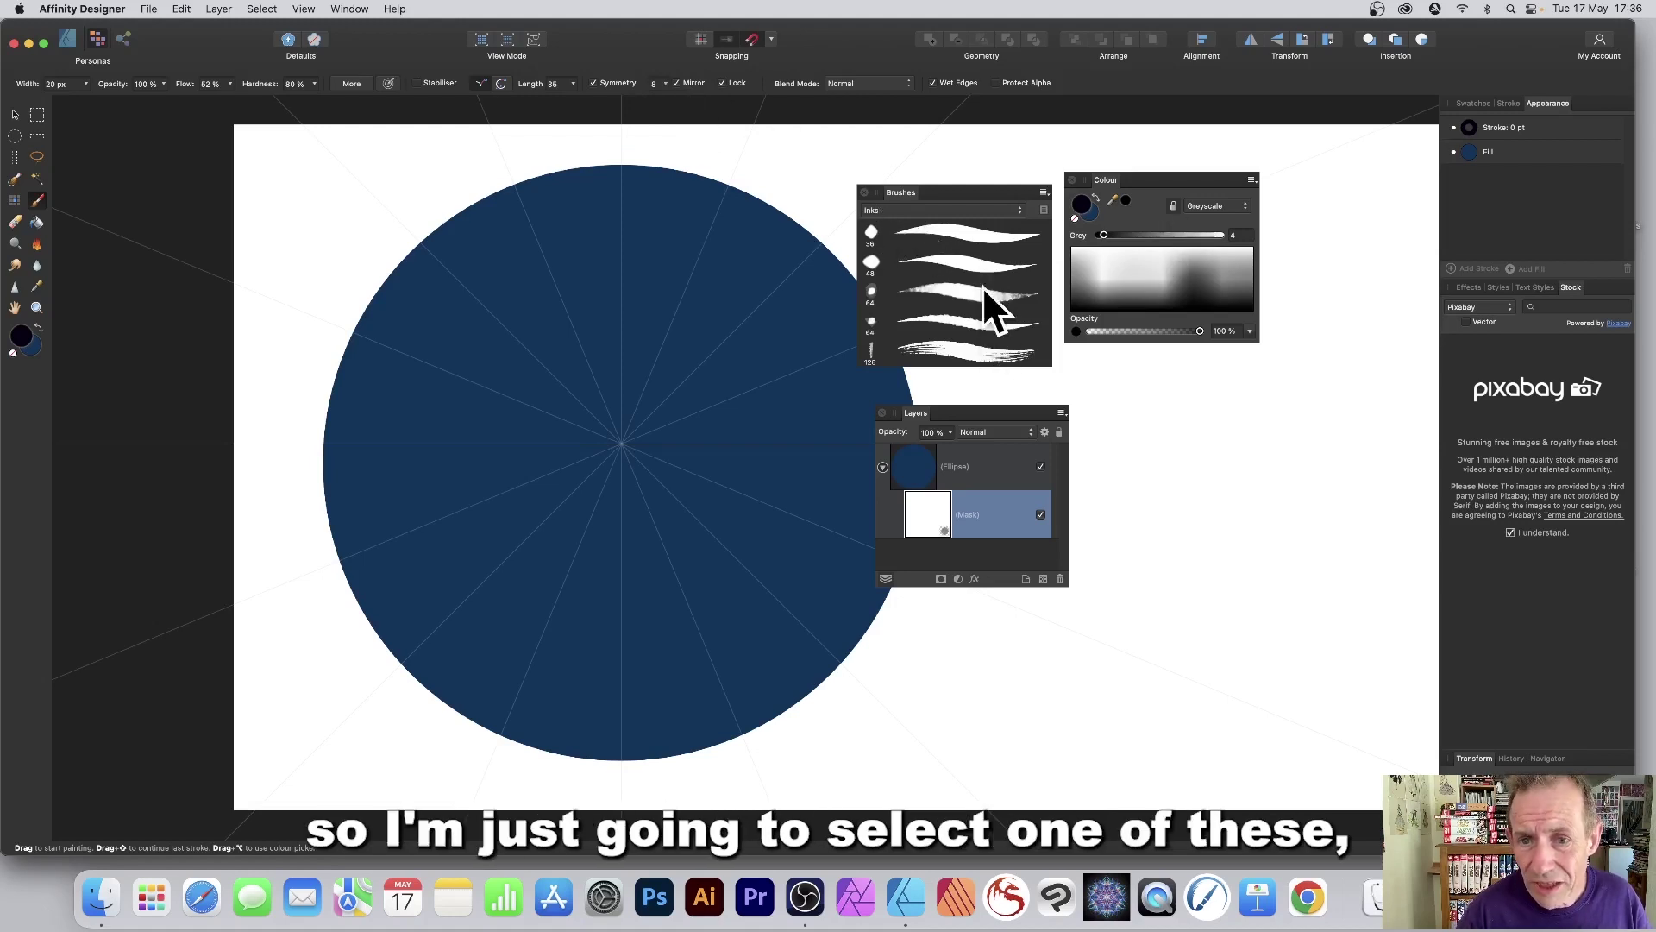
Step: Choose the fourth Inks brush and narrow its width to 21 px
click(942, 339)
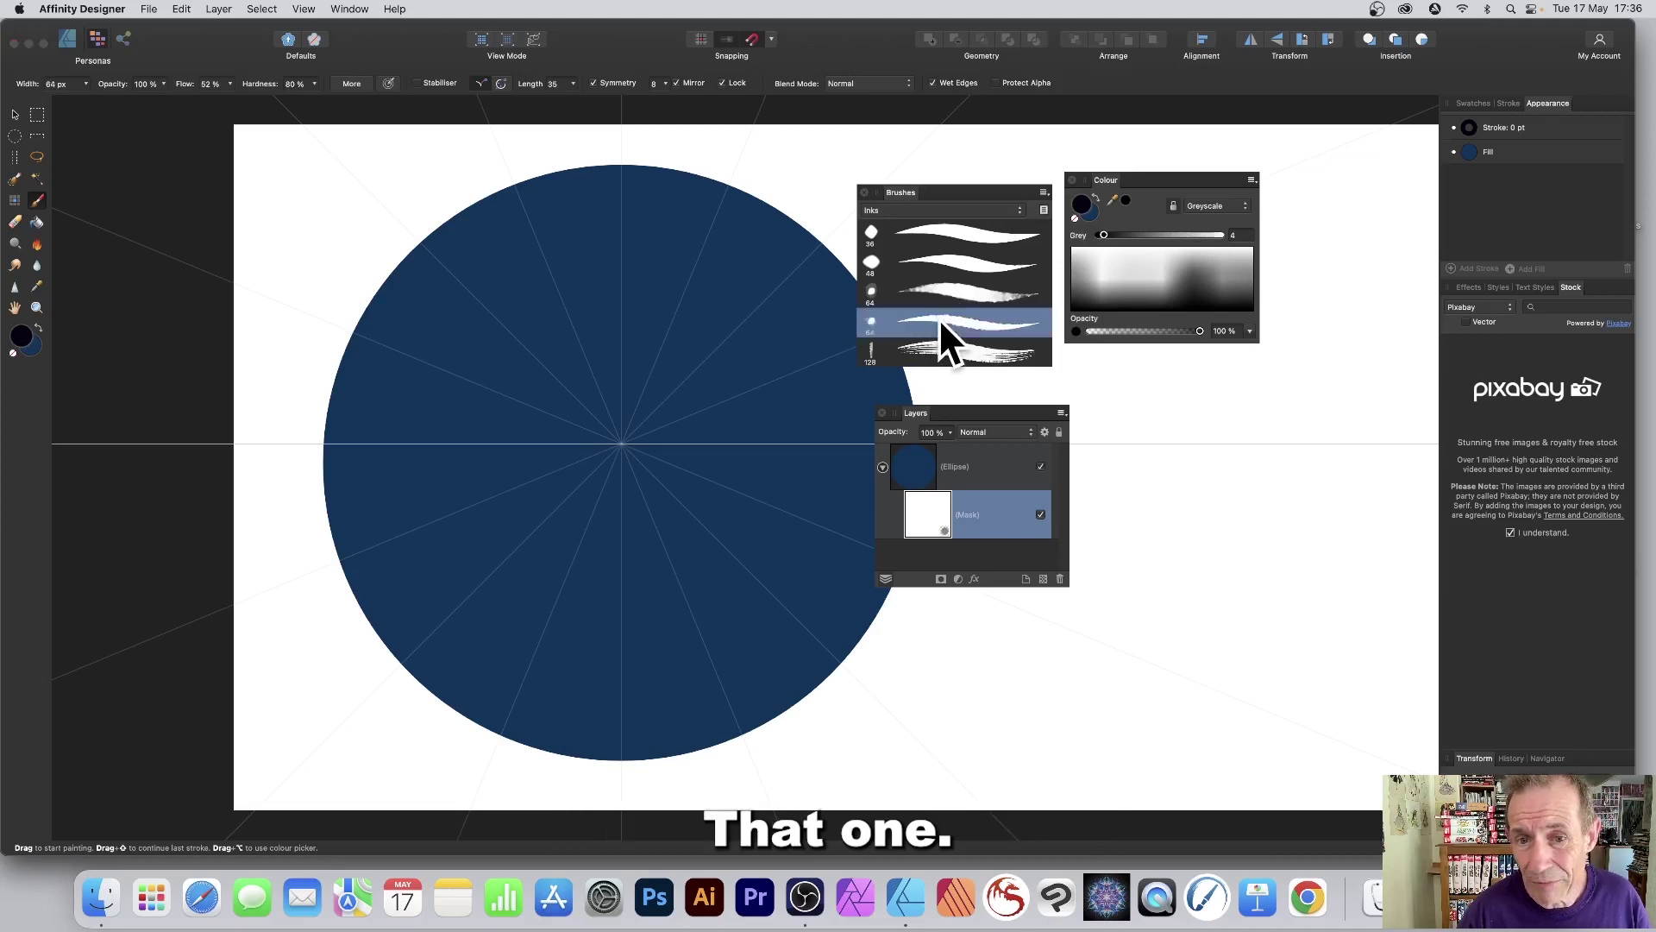
click(85, 84)
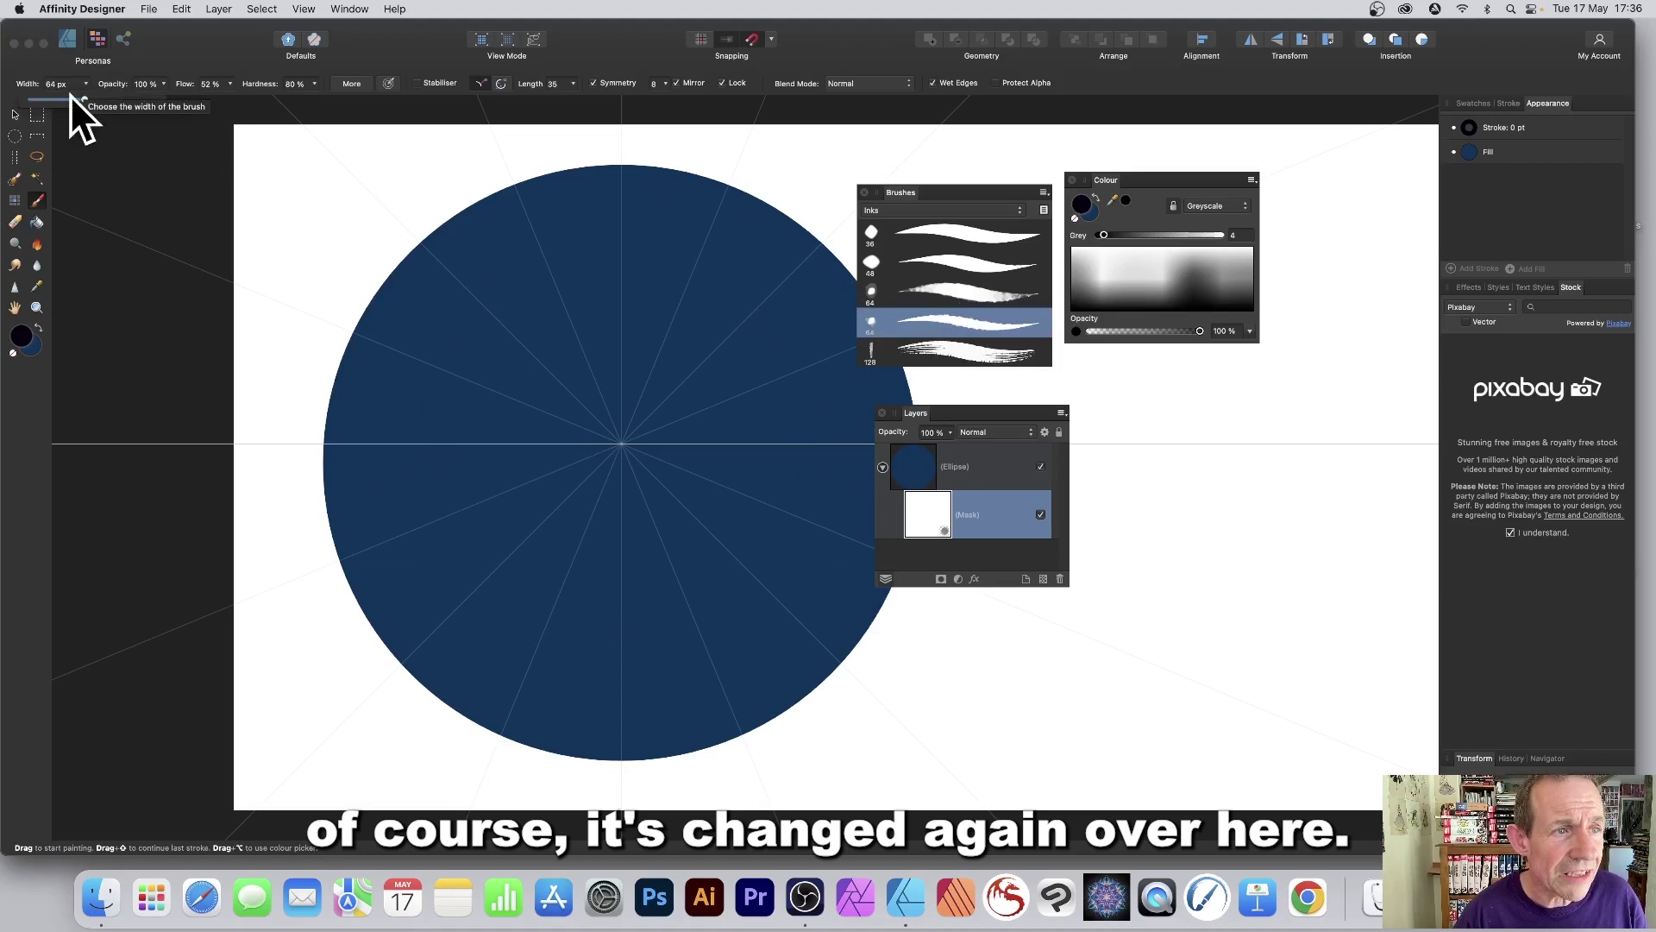
drag(83, 100, 54, 100)
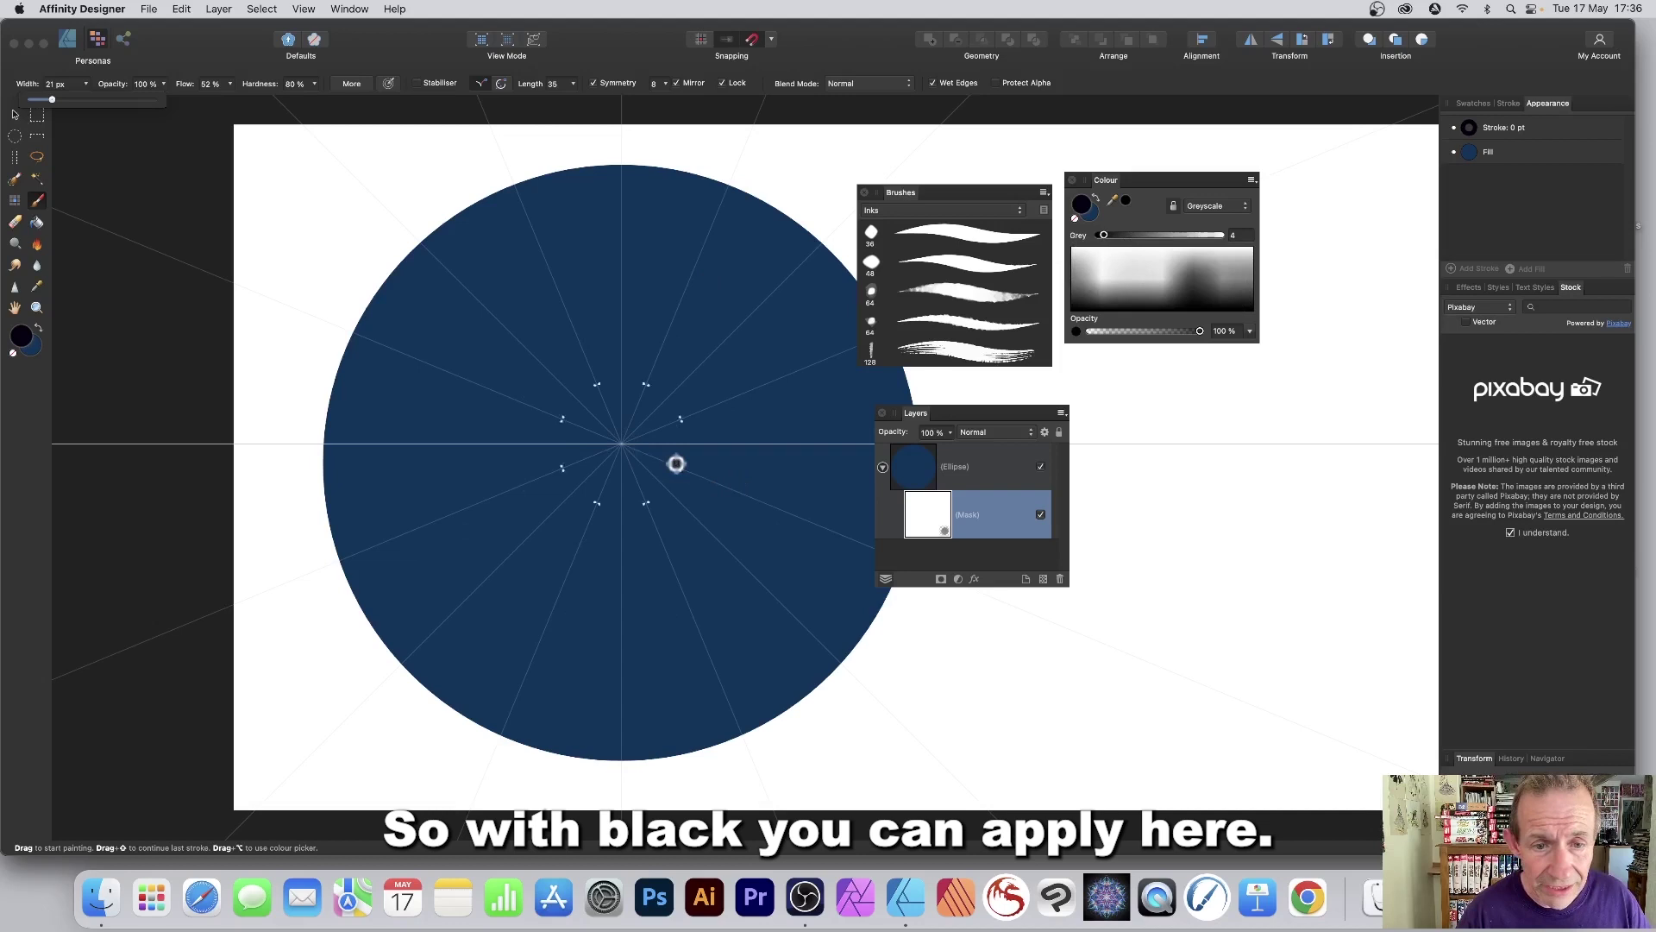
Step: Paint a mirrored white mandala: centre flower, wavy arms, dot rings, edge branches and interlaced loops
mouse_move(625, 444)
mouse_down()
mouse_move(614, 404)
mouse_move(582, 385)
mouse_move(528, 308)
mouse_up()
click(498, 225)
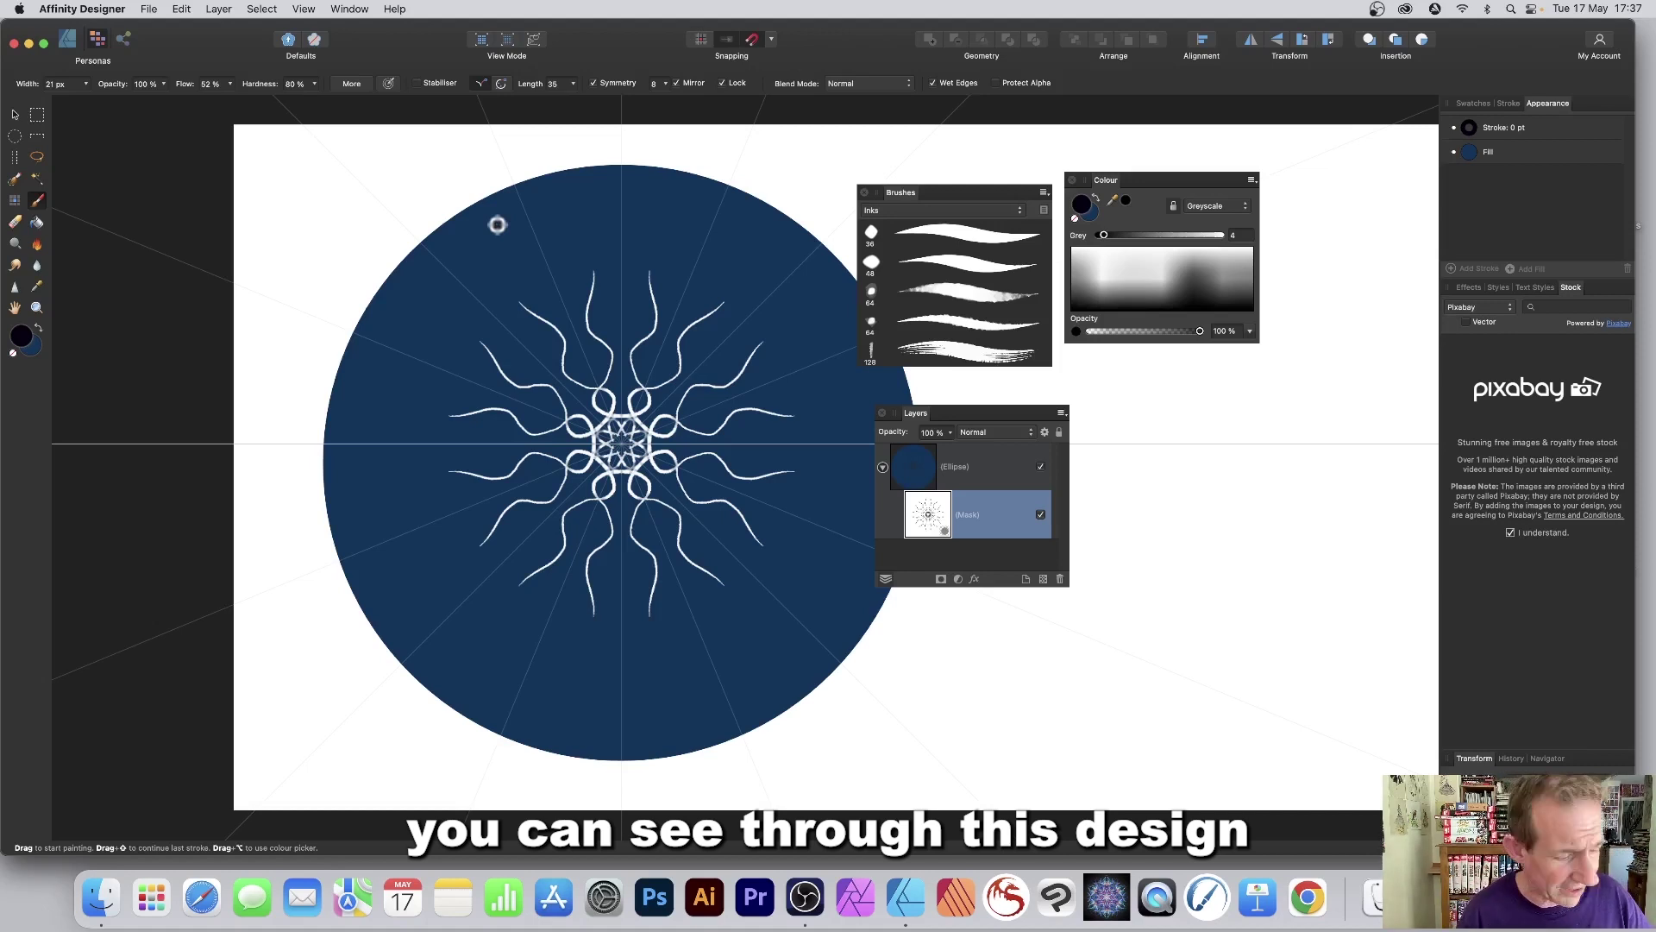
click(805, 492)
mouse_move(805, 495)
mouse_down()
mouse_move(728, 488)
mouse_move(871, 443)
mouse_up()
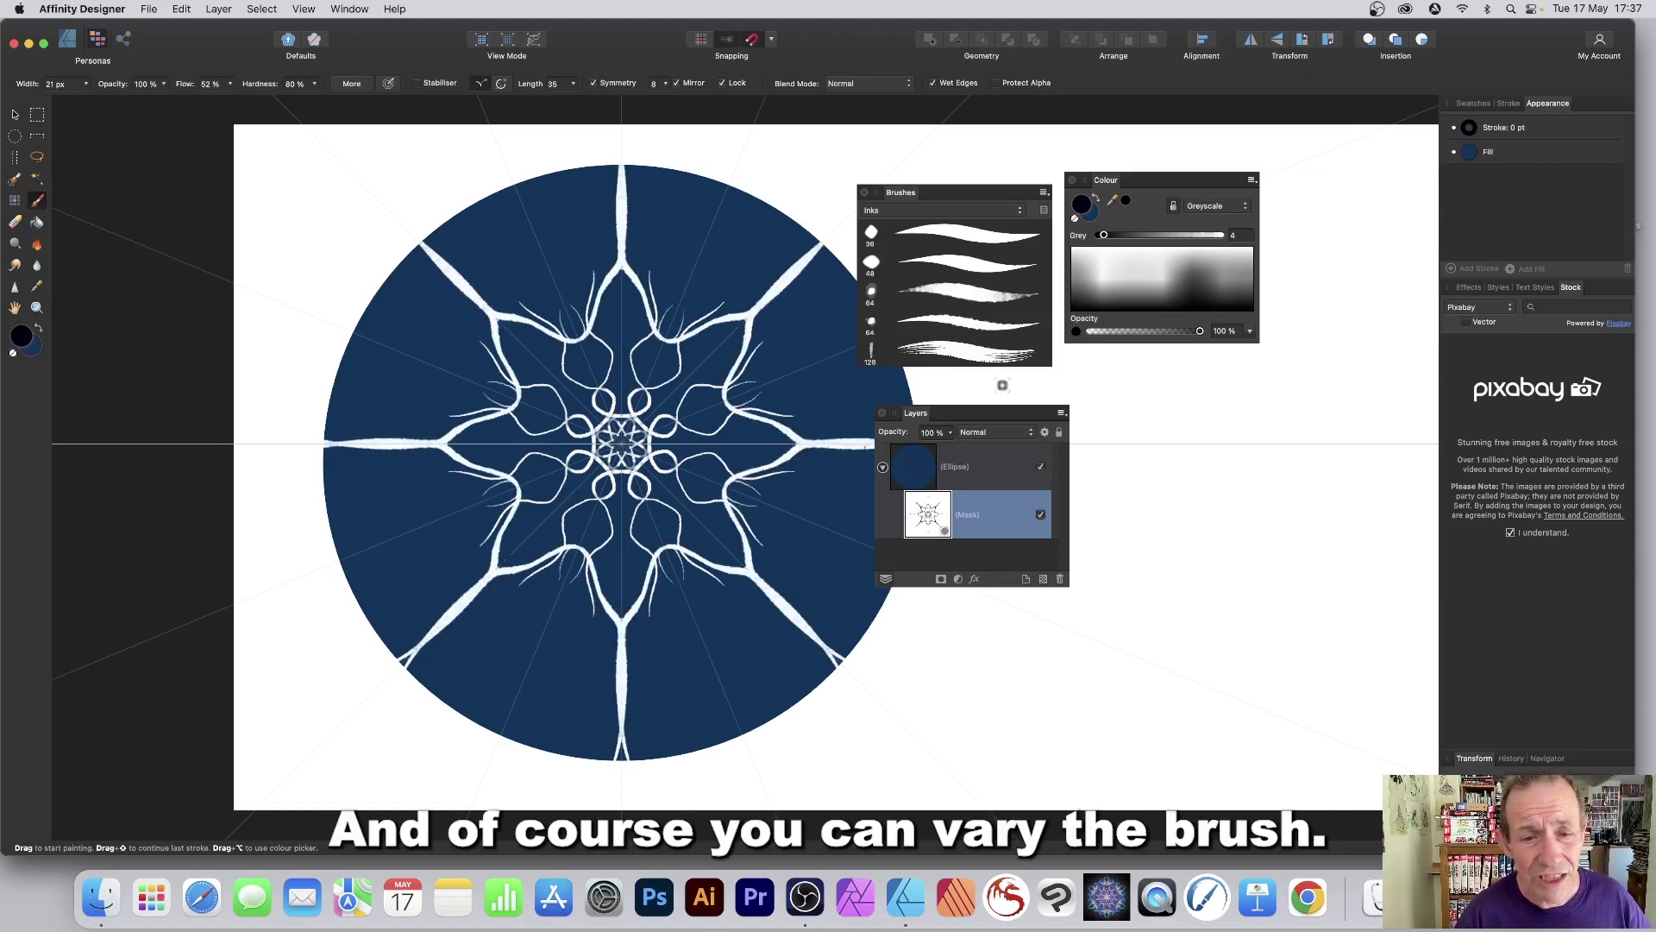
click(642, 372)
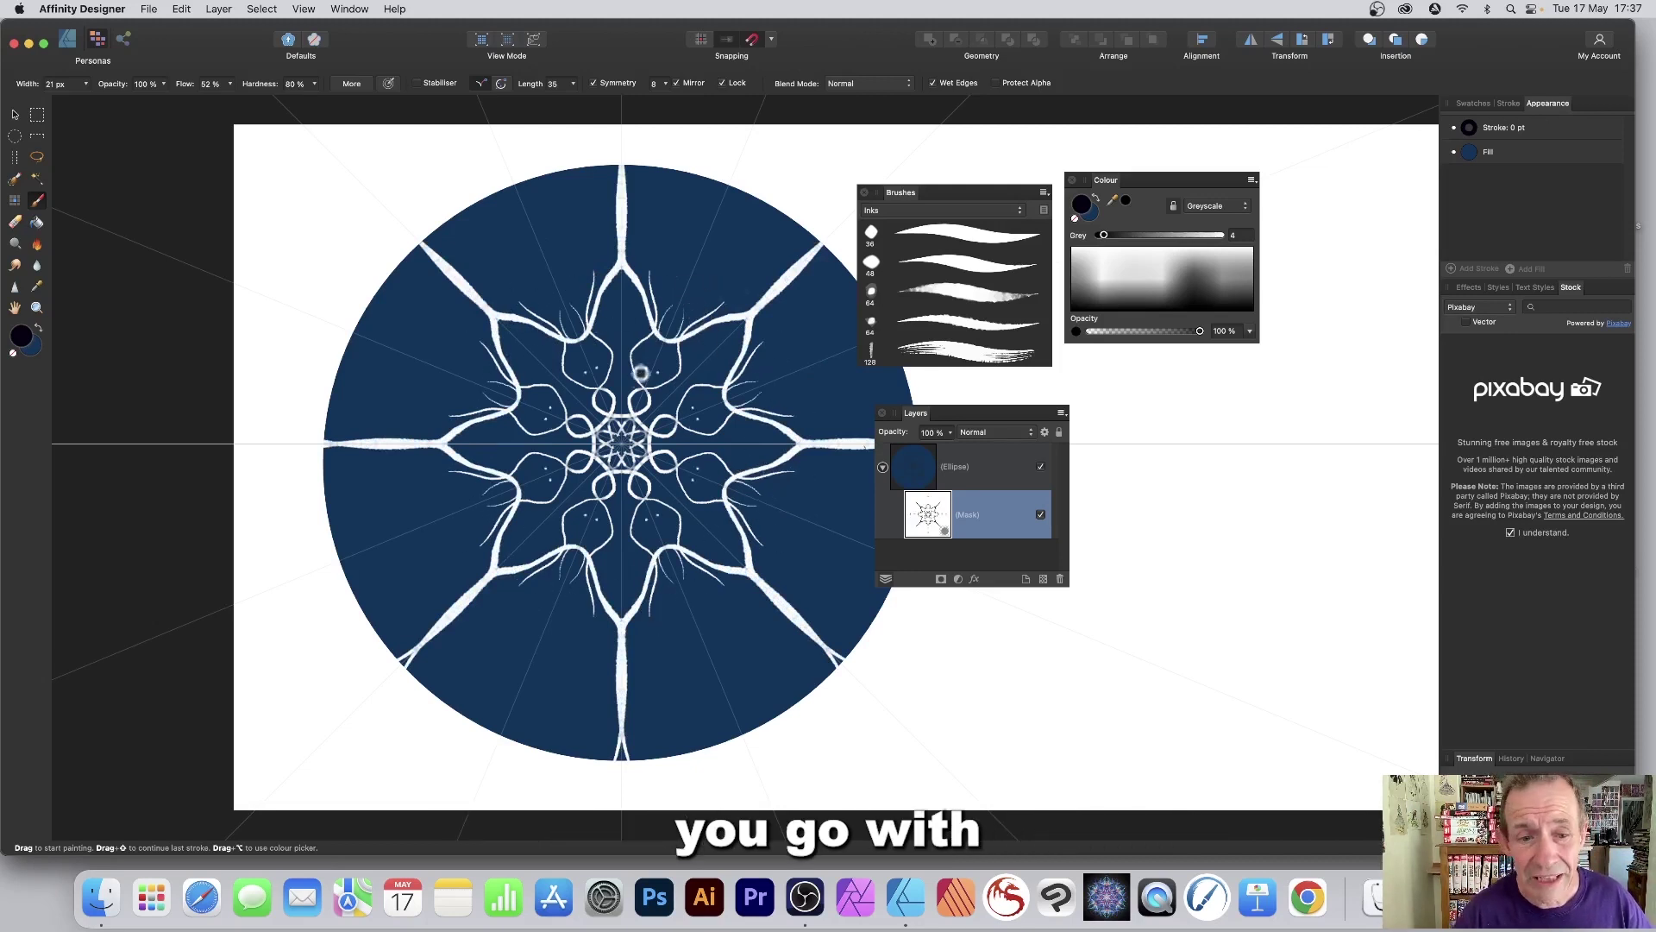
mouse_move(640, 373)
mouse_down()
mouse_move(610, 425)
mouse_move(597, 399)
mouse_move(689, 245)
mouse_move(676, 306)
mouse_move(658, 298)
mouse_move(684, 207)
mouse_move(646, 288)
mouse_move(658, 225)
mouse_move(722, 157)
mouse_up()
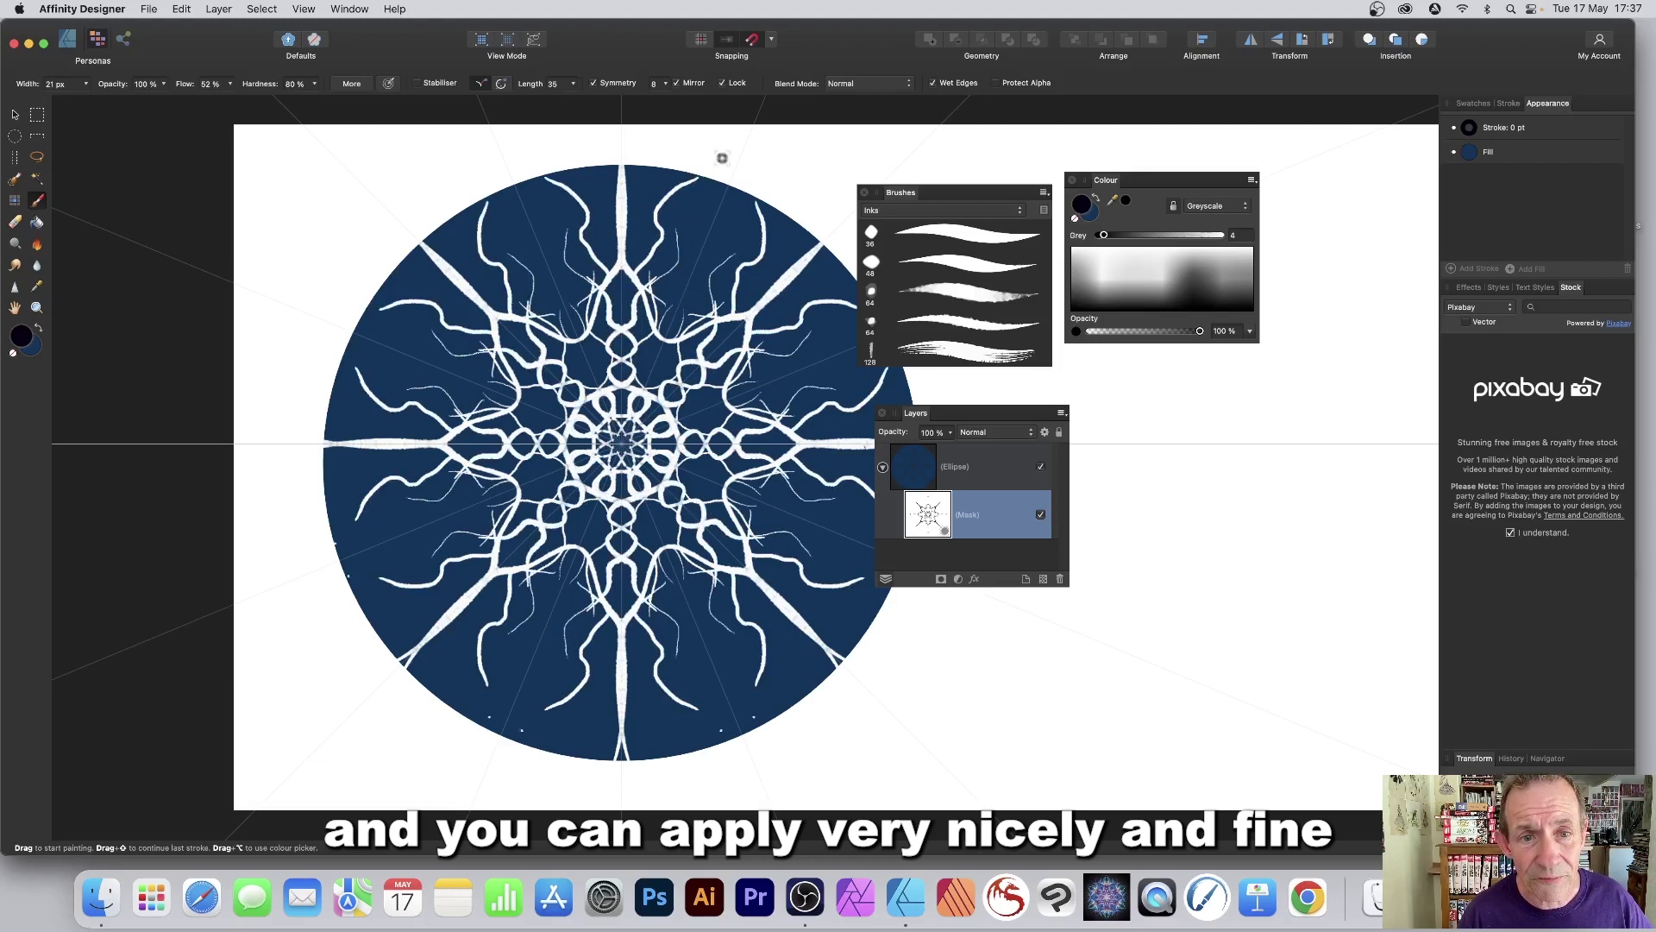
mouse_move(719, 436)
mouse_down()
mouse_move(660, 435)
mouse_move(739, 328)
mouse_move(848, 242)
mouse_move(812, 340)
mouse_move(746, 368)
mouse_move(790, 319)
mouse_up()
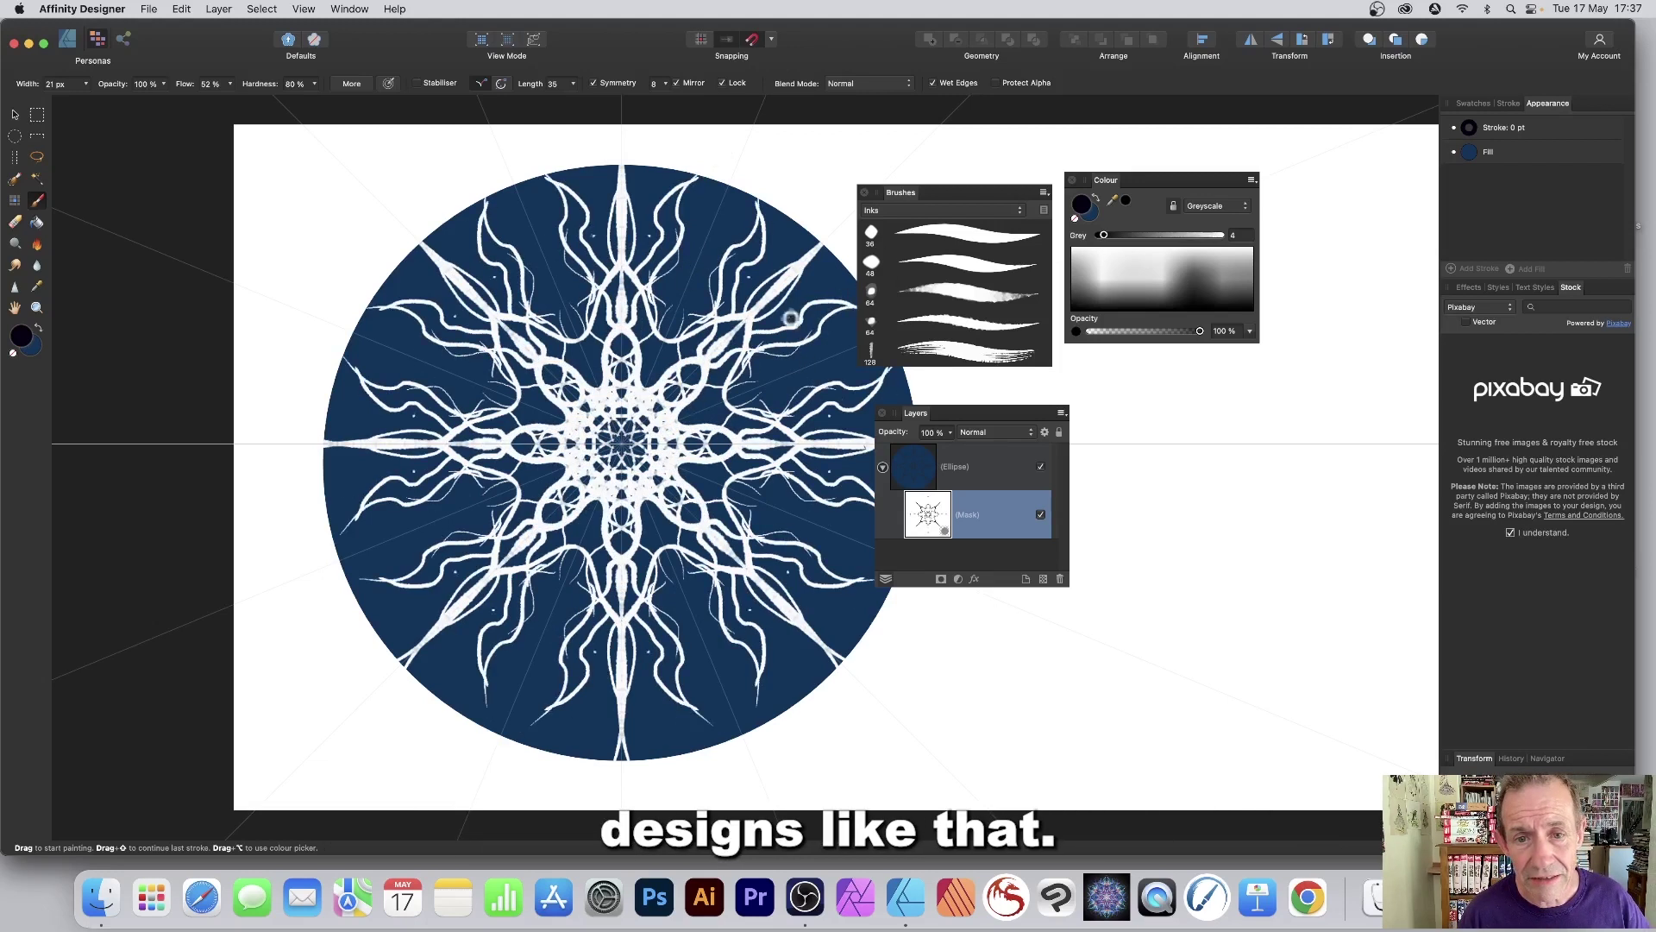
mouse_move(673, 302)
mouse_down()
mouse_move(740, 163)
mouse_move(648, 400)
mouse_move(626, 381)
mouse_up()
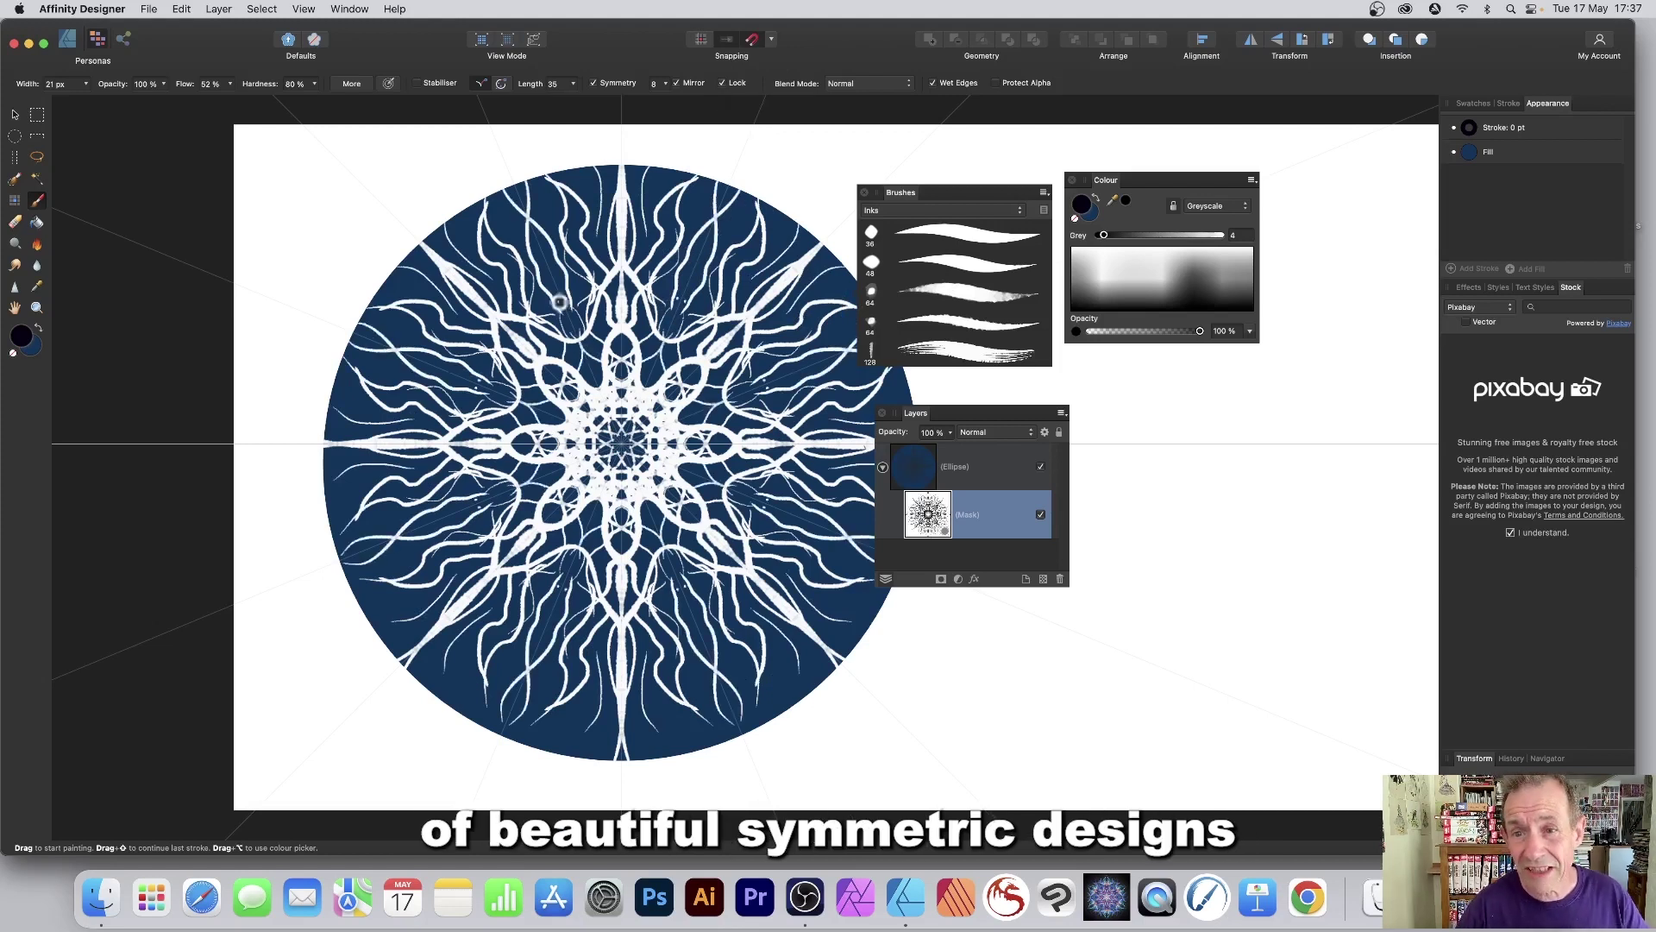
Step: Set the brush to mid grey and paint mirrored grey strokes over the mandala's centre
click(1158, 235)
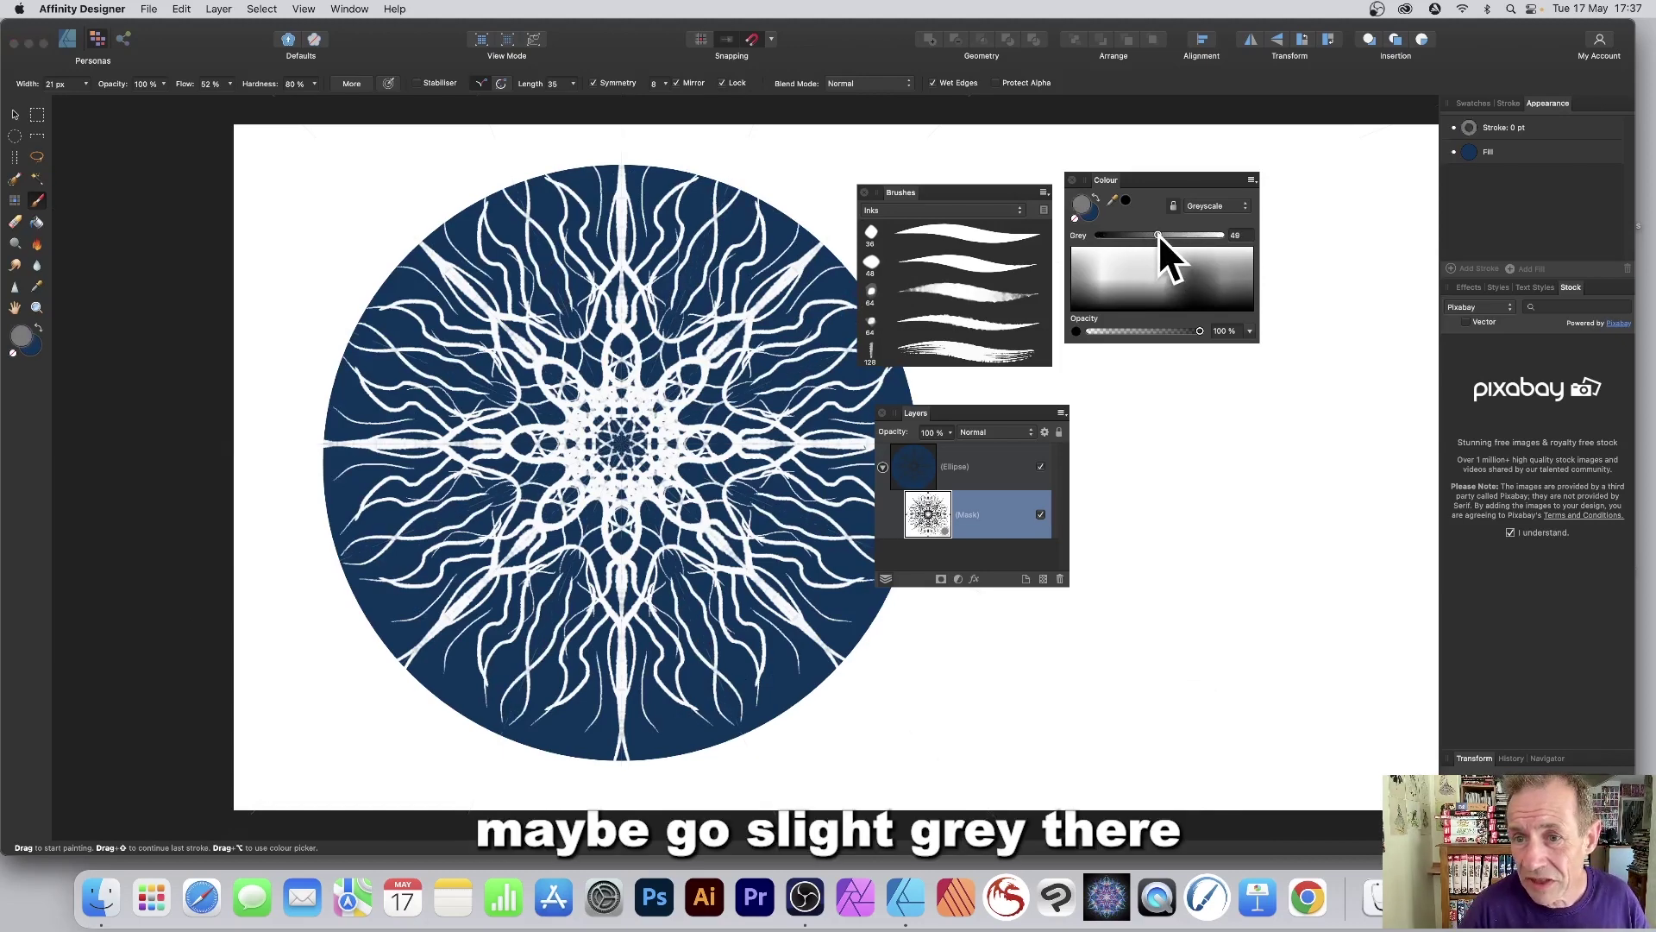
mouse_move(610, 396)
mouse_down()
mouse_move(594, 316)
mouse_move(596, 352)
mouse_move(587, 242)
mouse_move(590, 276)
mouse_move(575, 271)
mouse_move(581, 221)
mouse_up()
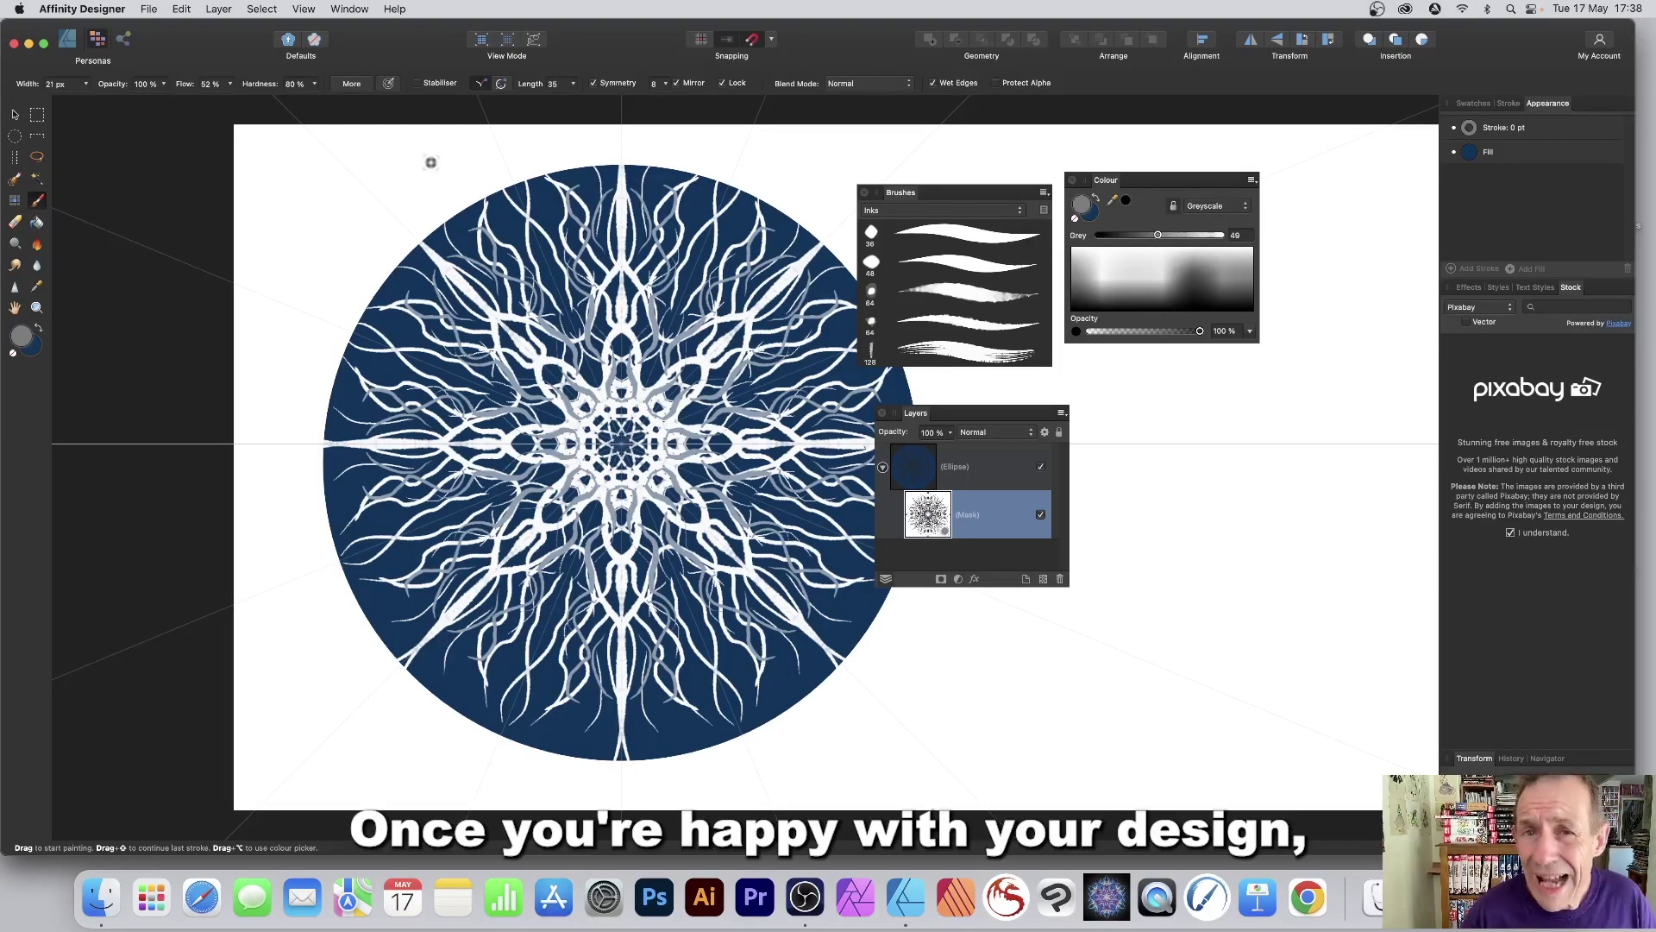
Step: Back in the Designer Persona, select the Ellipse layer and change its fill to magenta
click(66, 39)
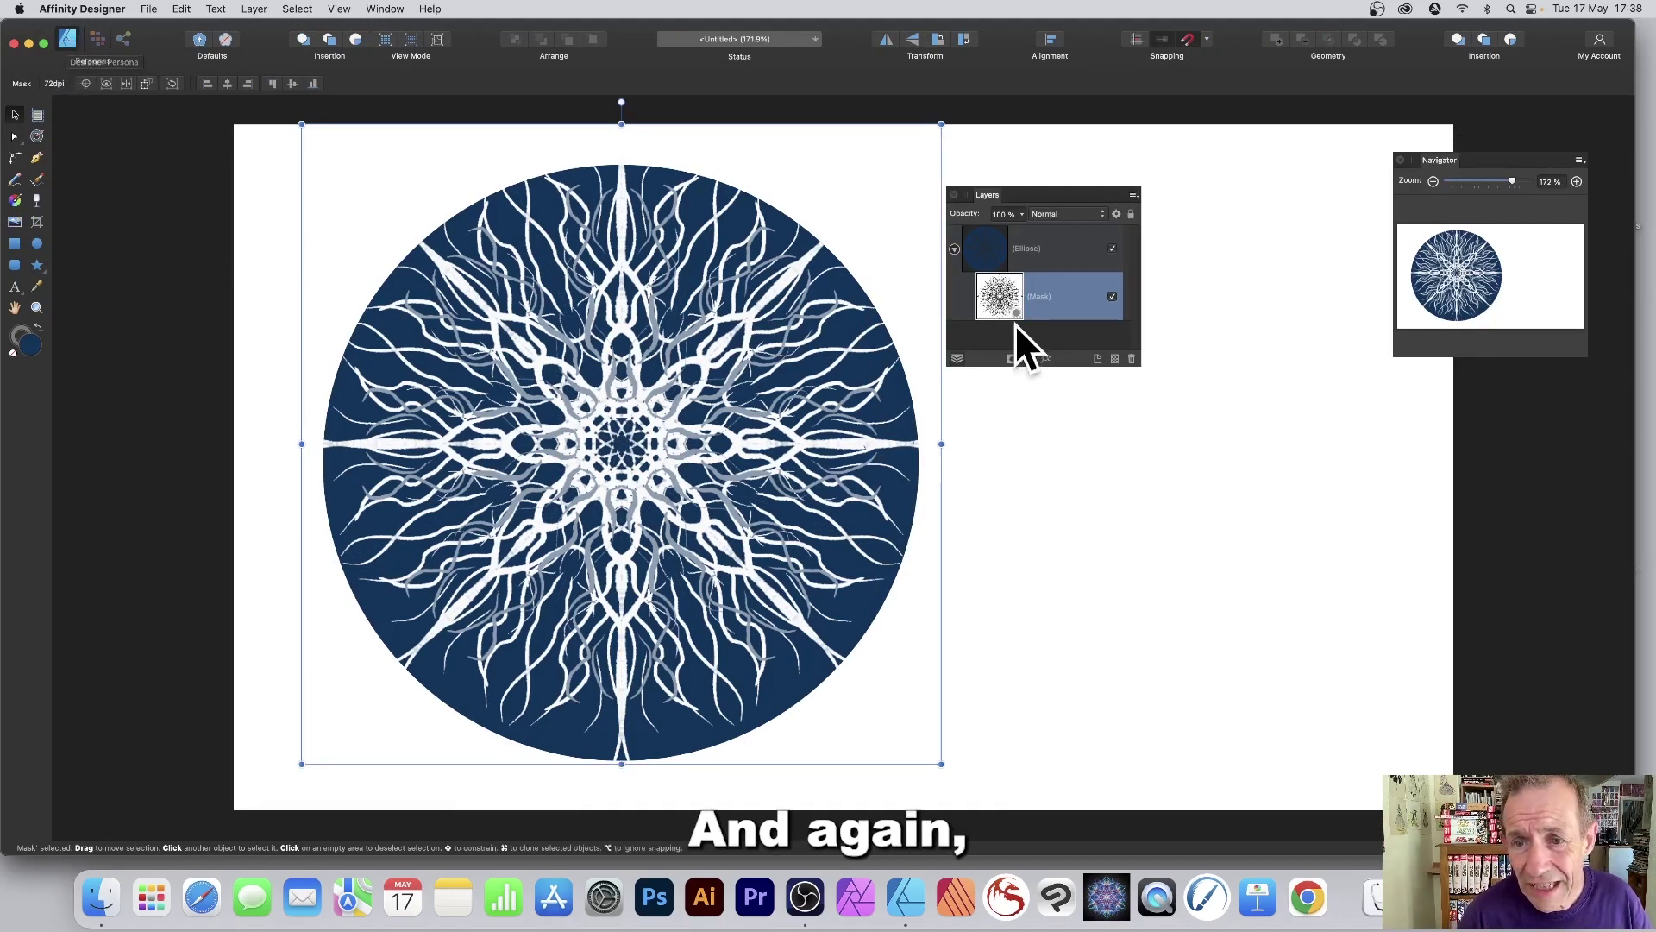
click(985, 250)
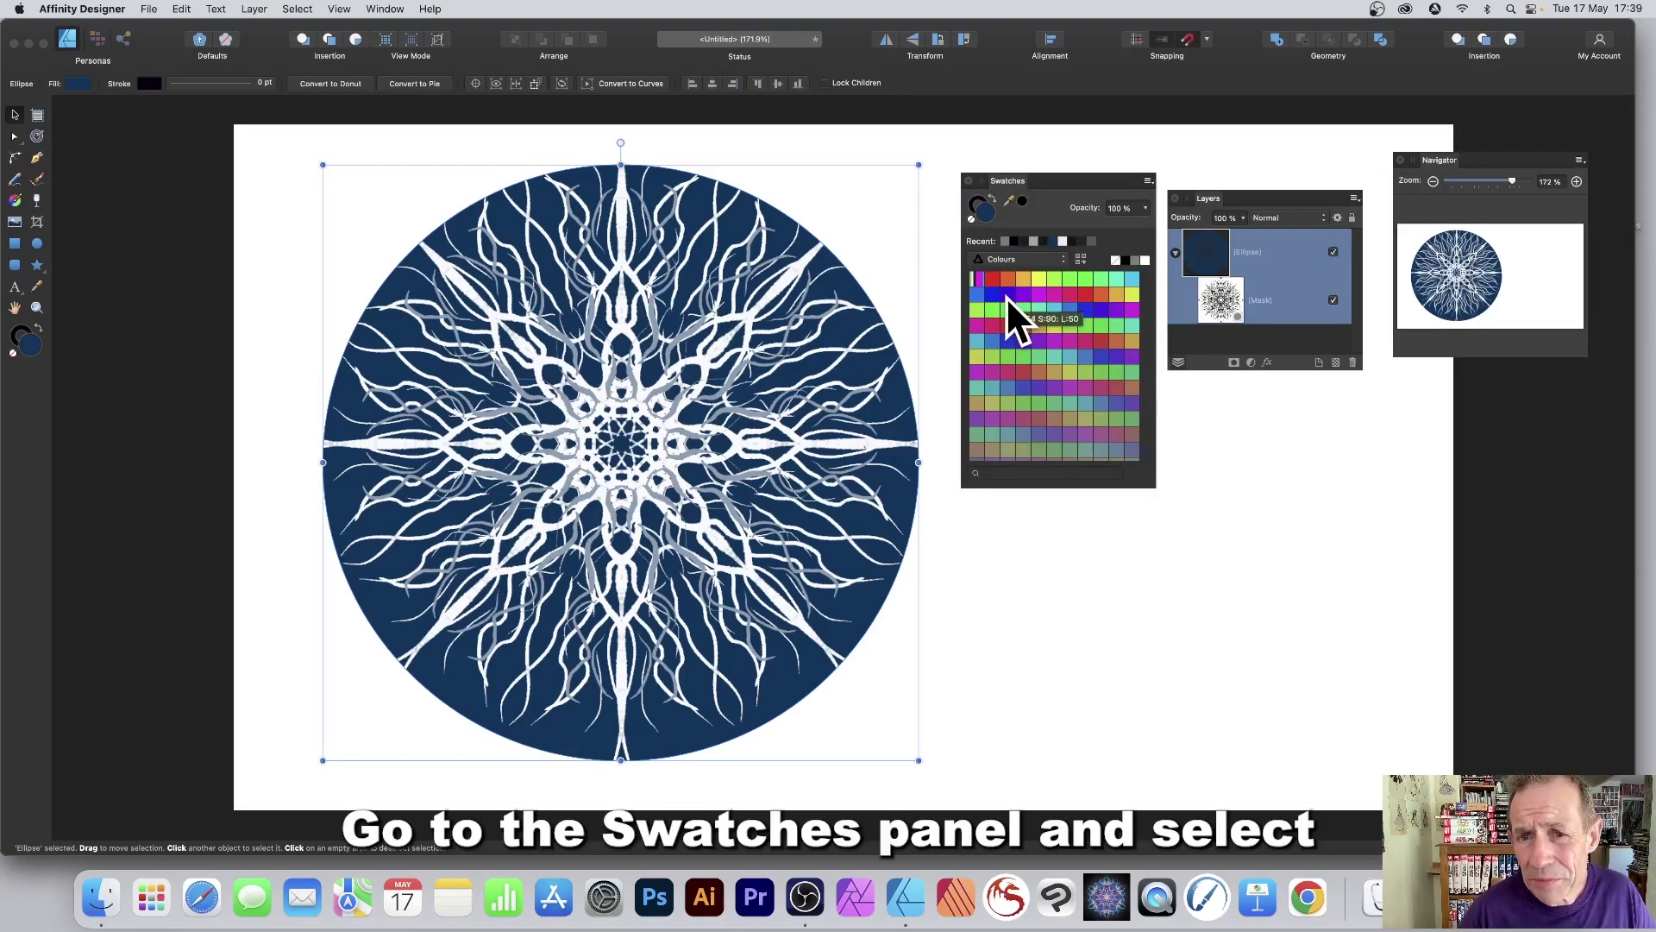
click(1008, 278)
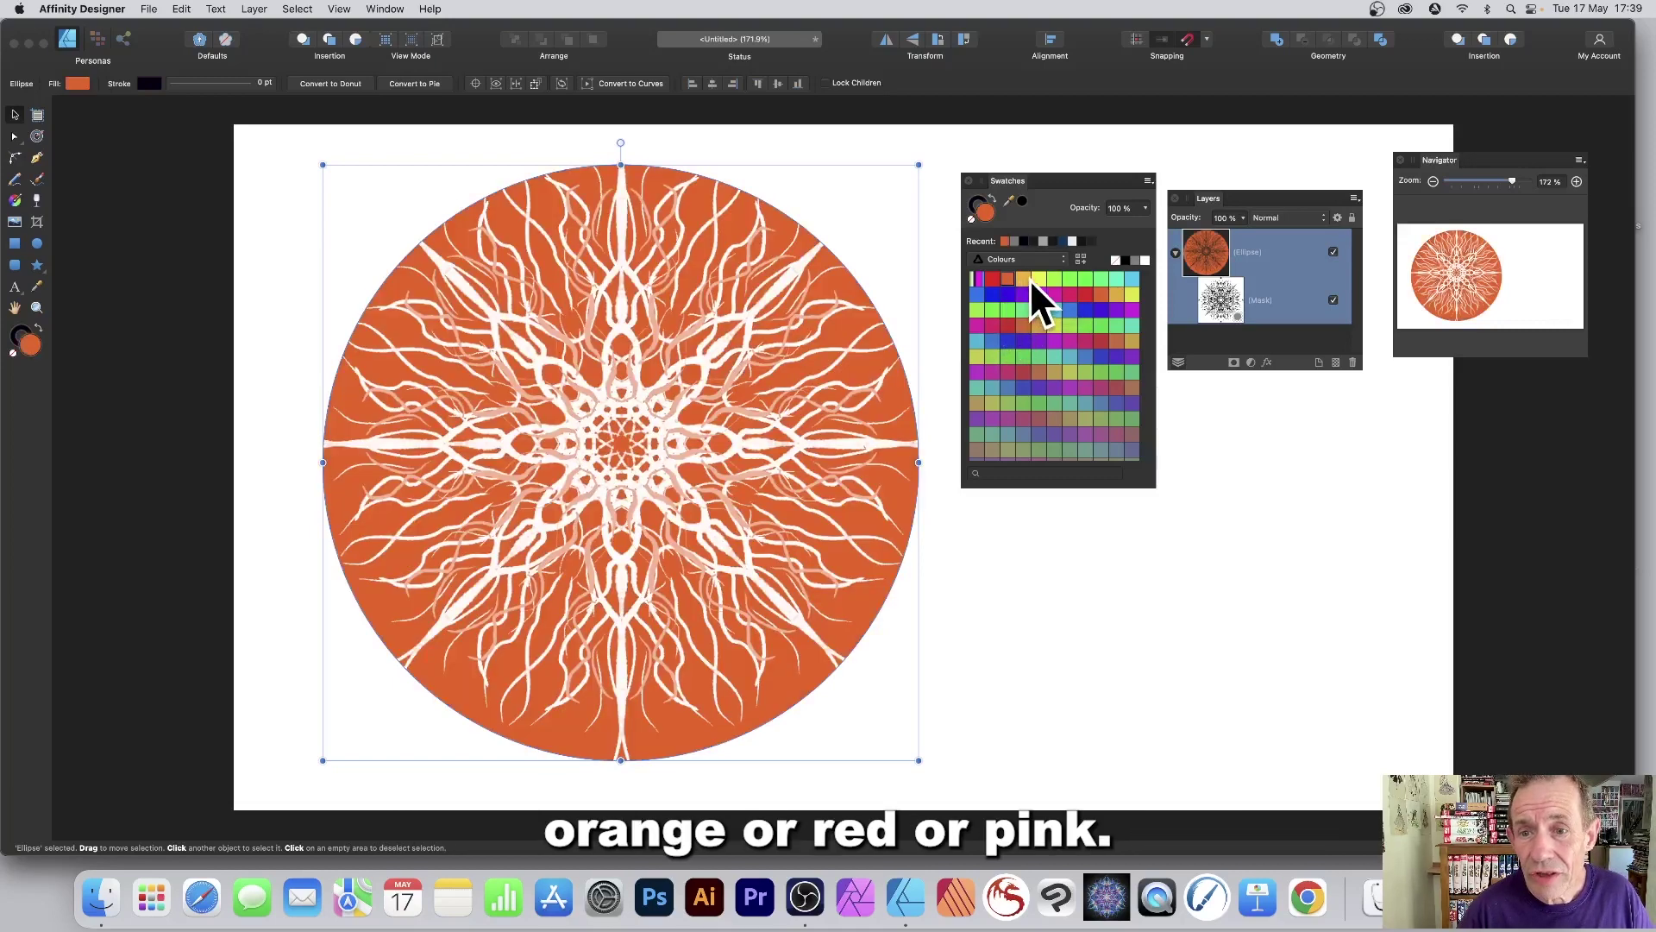
click(1054, 294)
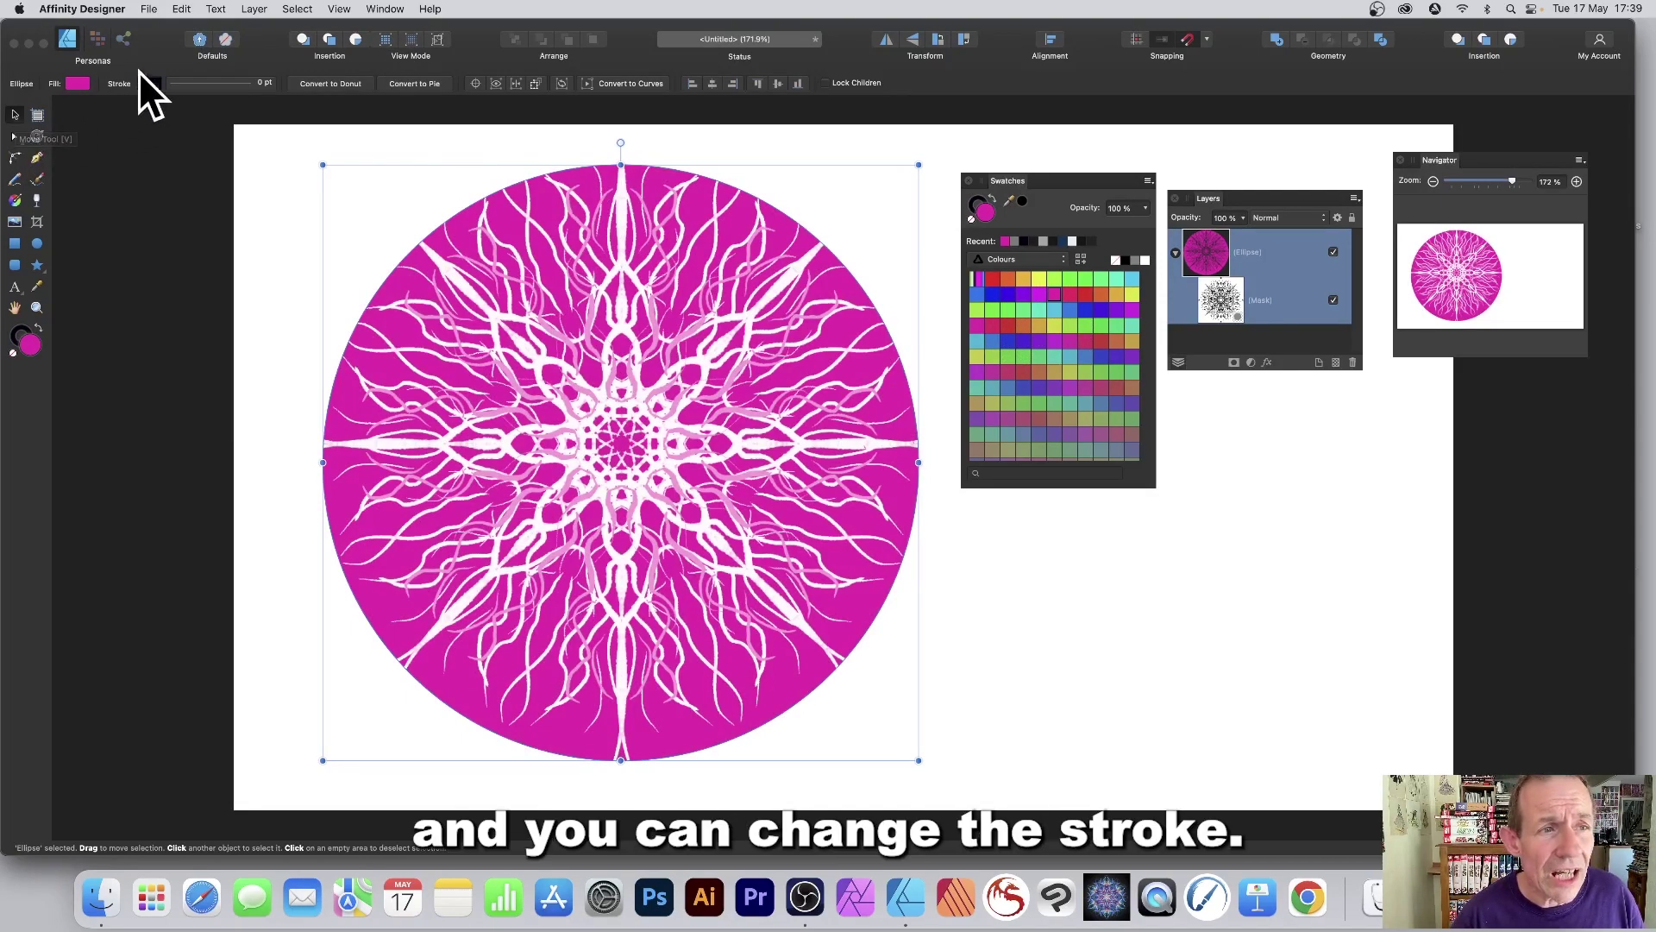
Step: Raise the circle's stroke width from 0 pt to a dark 12 pt outline
click(226, 81)
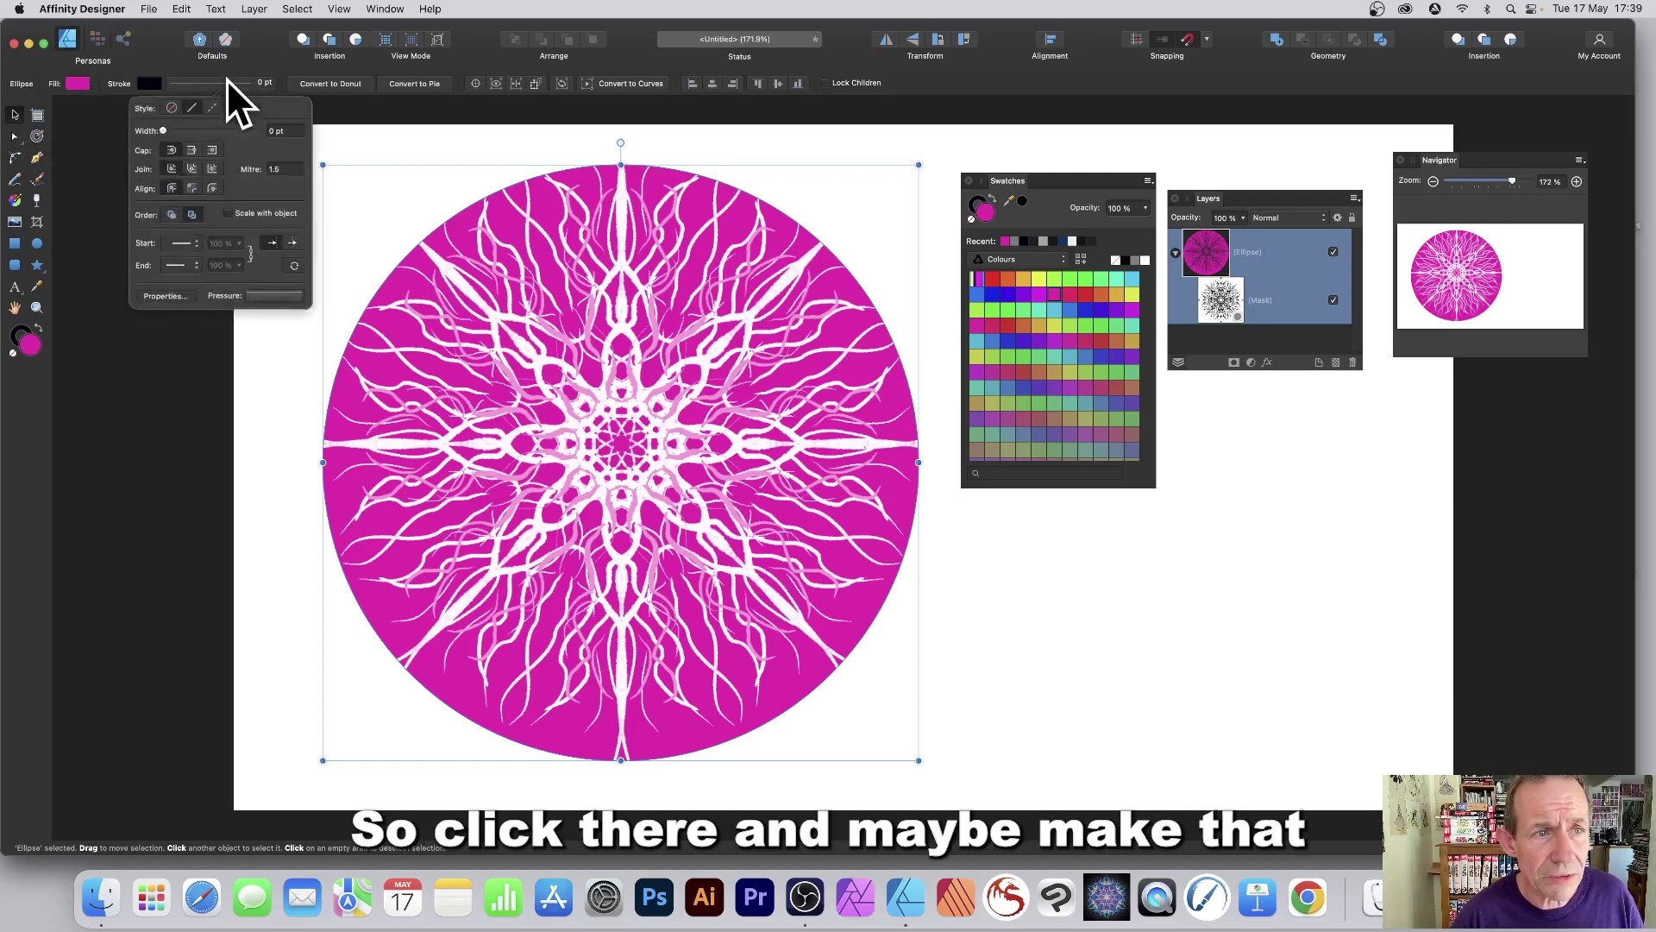
drag(164, 130, 206, 129)
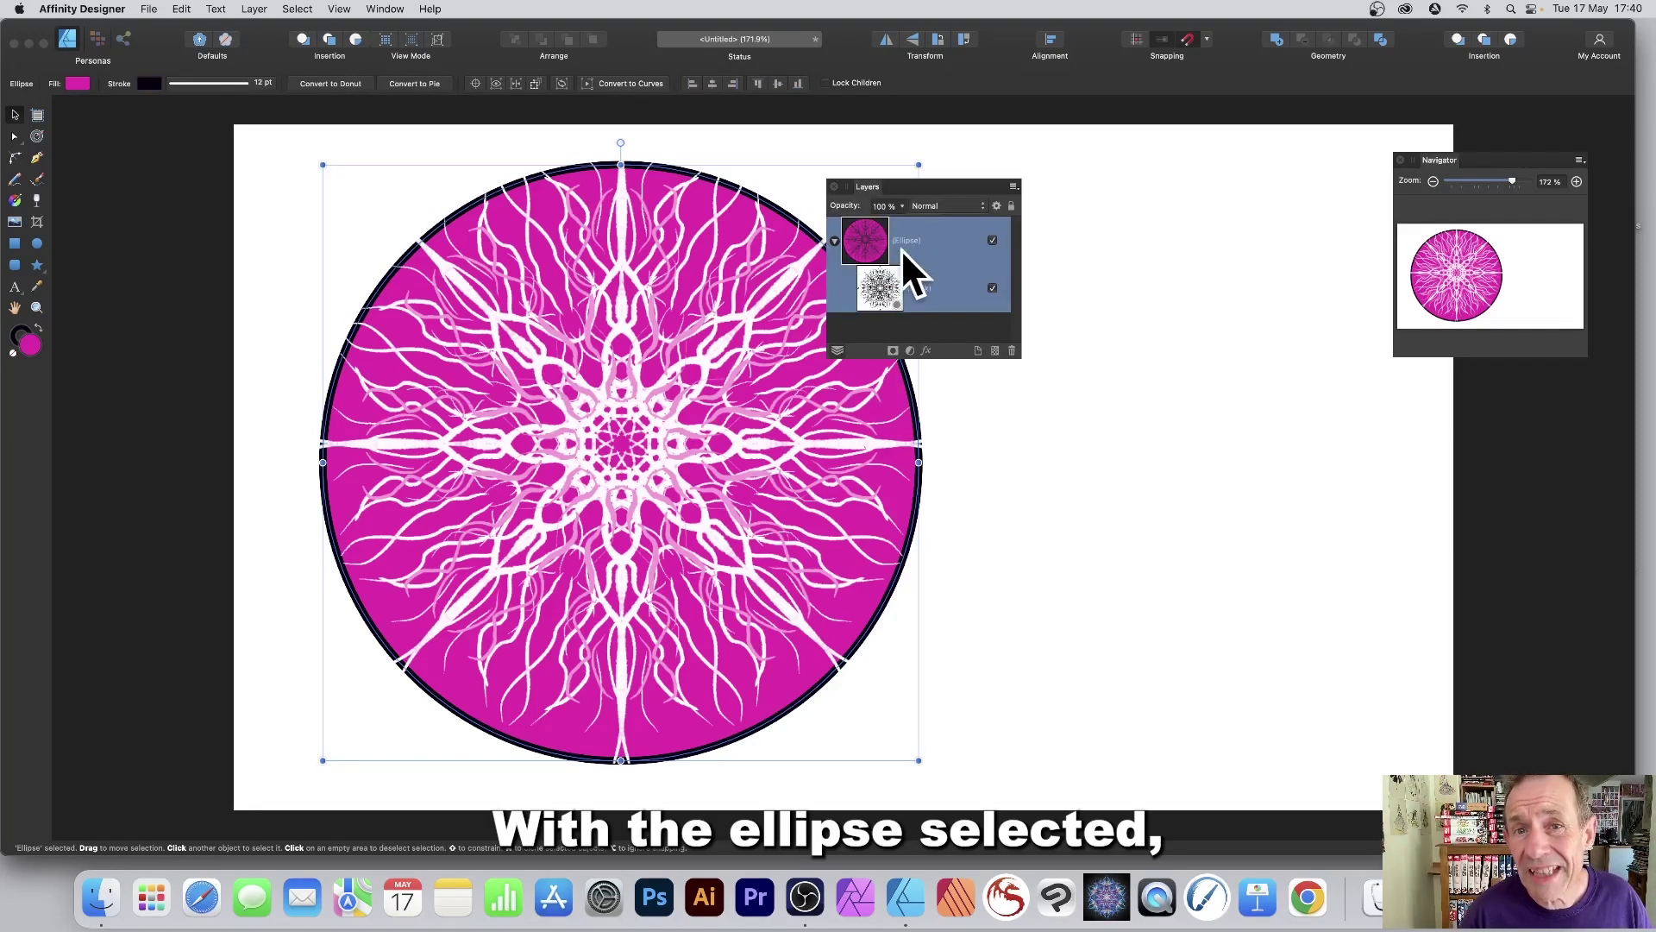
Step: Add a 3D effect with a smaller radius and an Outer Shadow to the circle
click(926, 351)
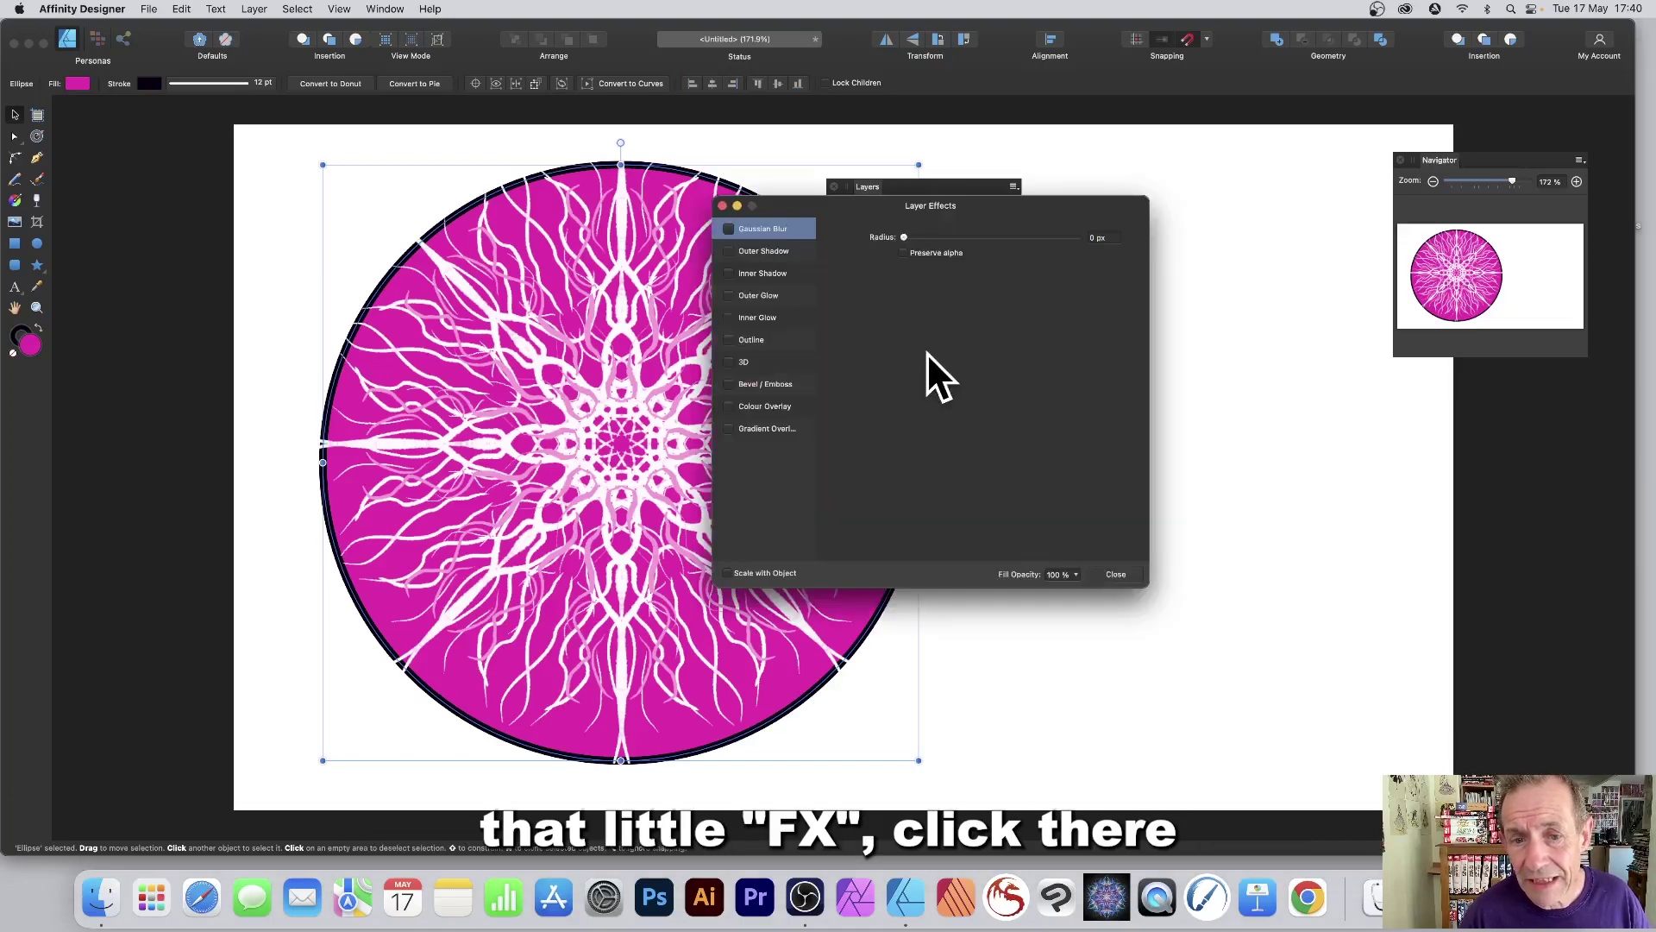
click(748, 364)
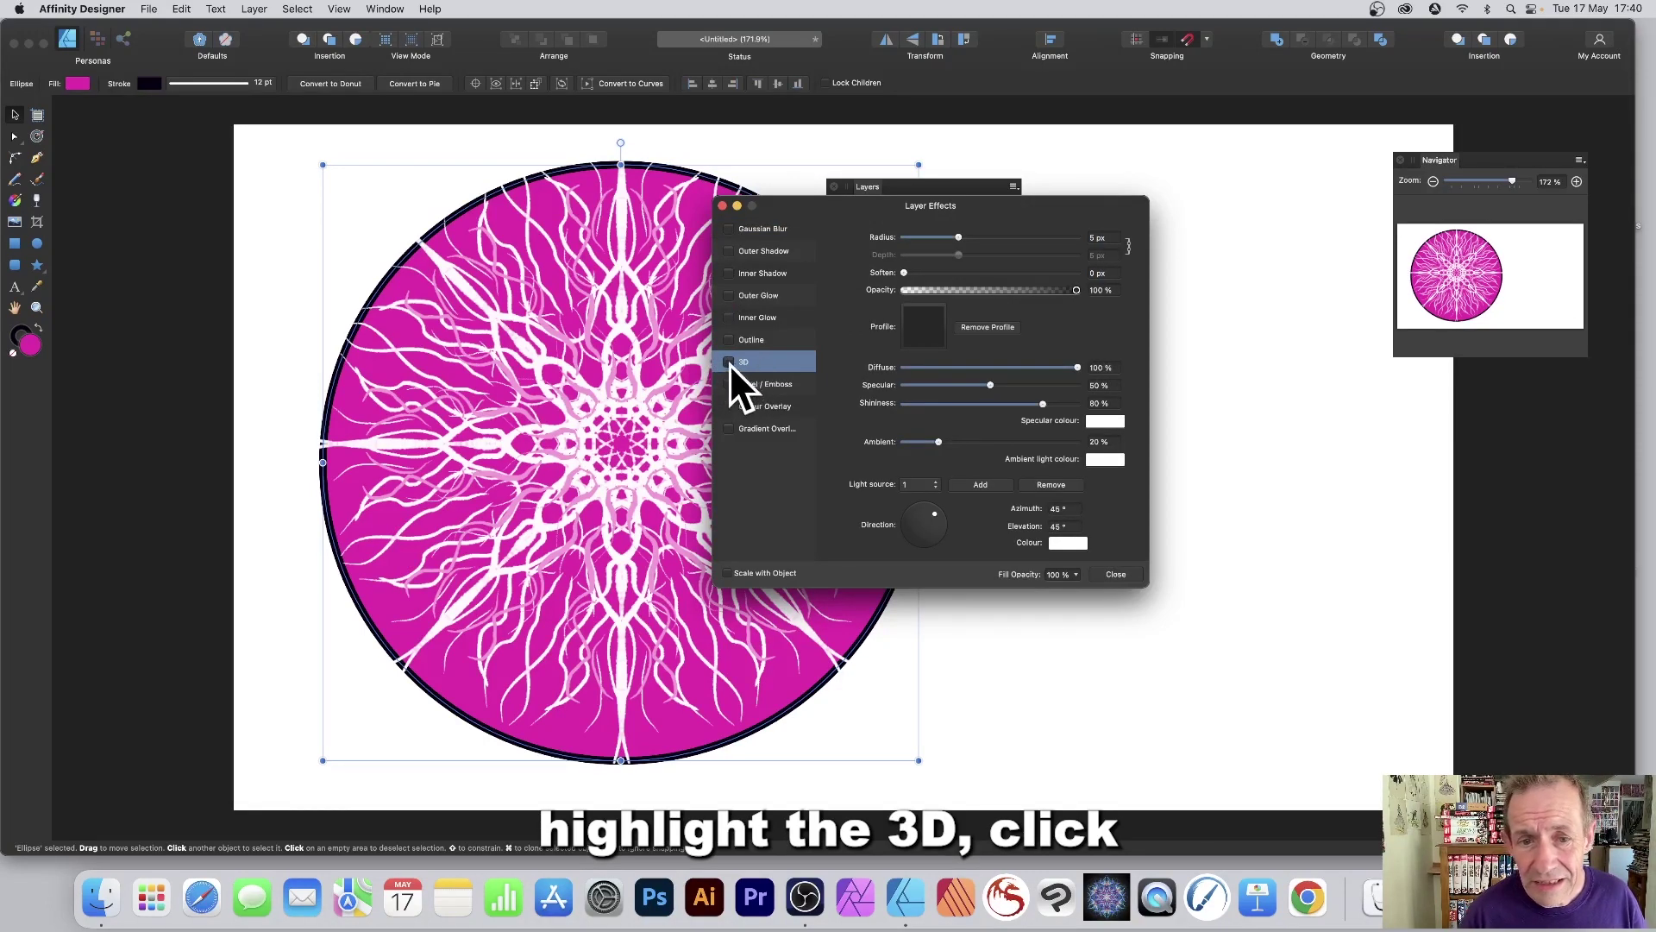
click(728, 362)
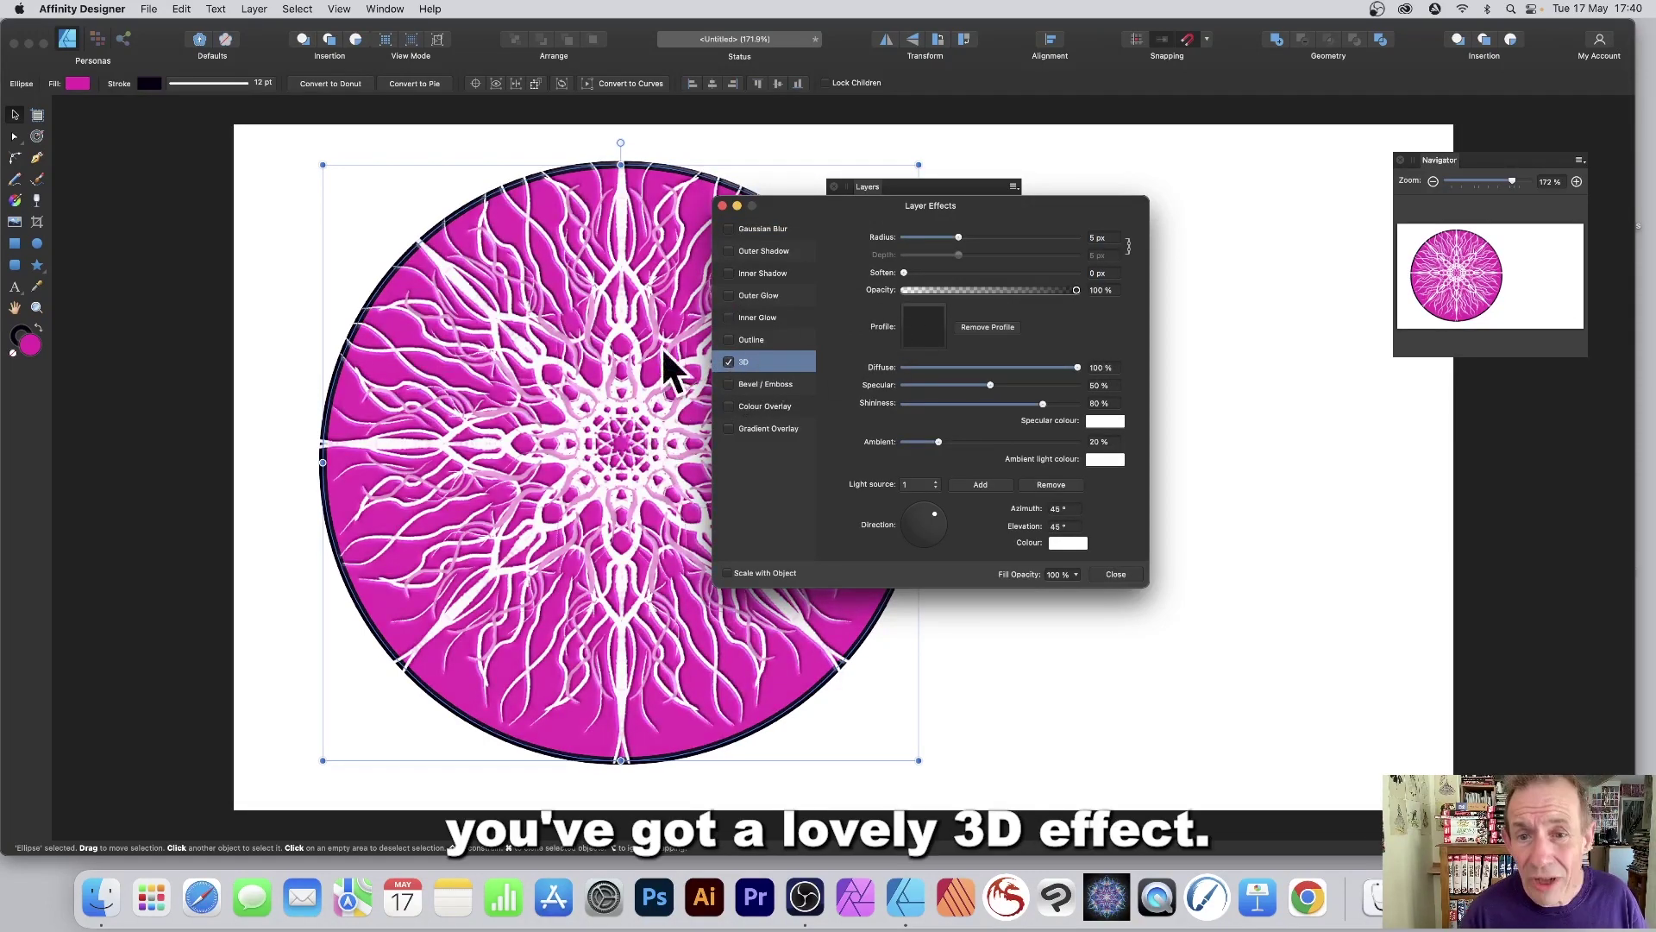
drag(961, 234, 956, 235)
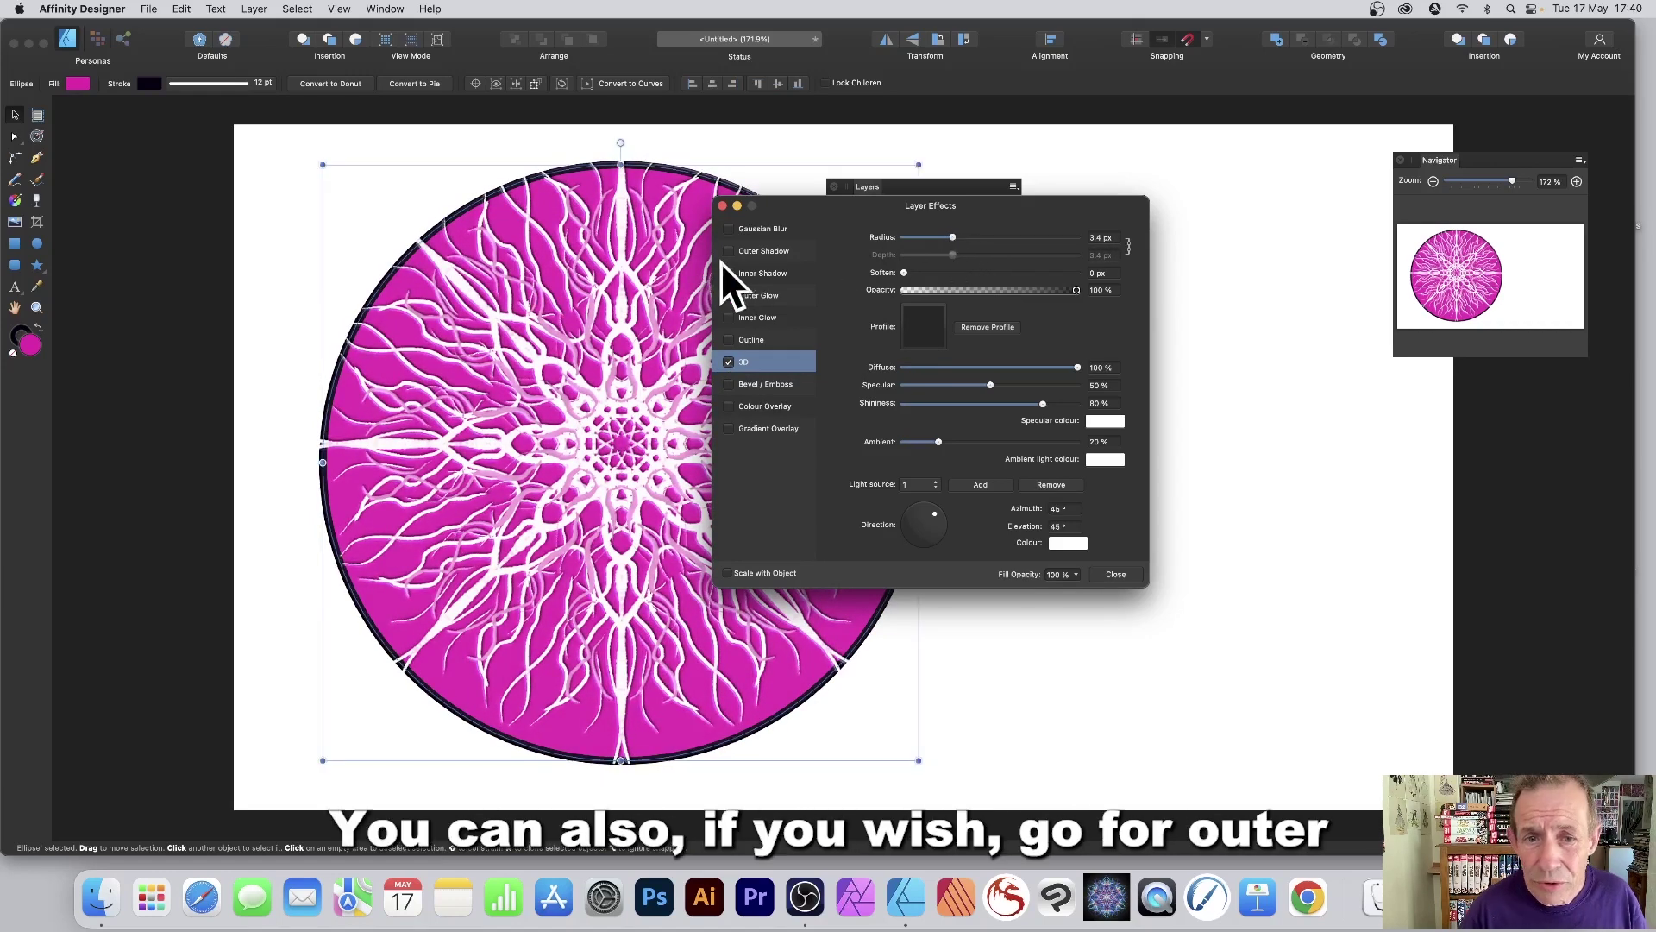
click(728, 251)
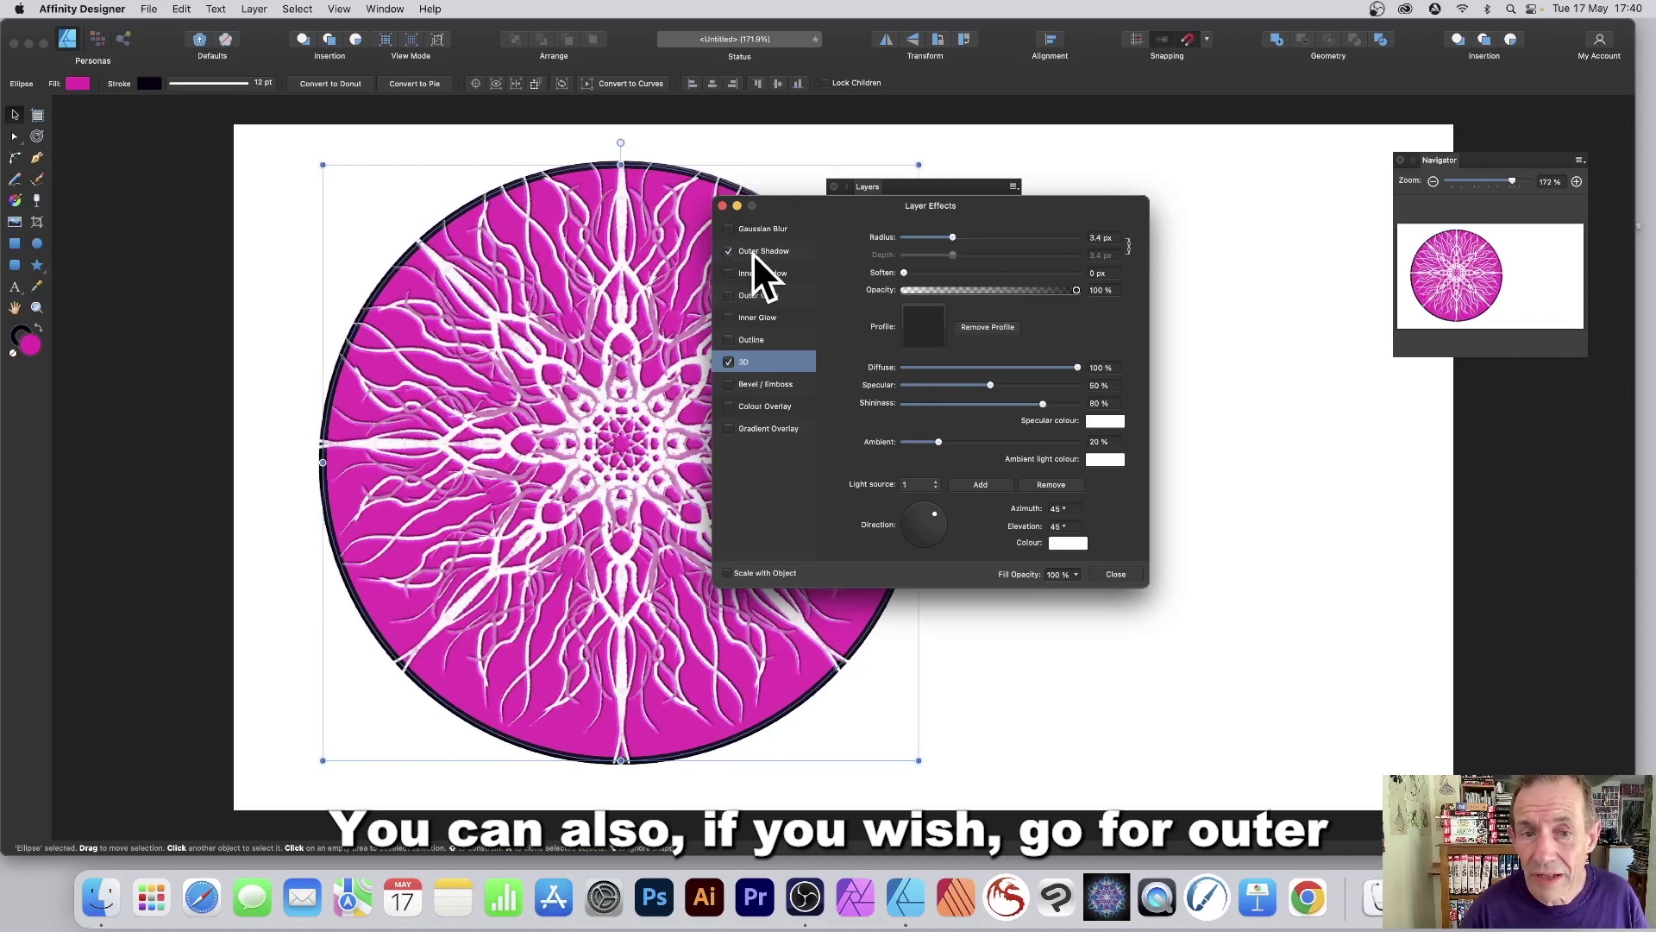
click(753, 252)
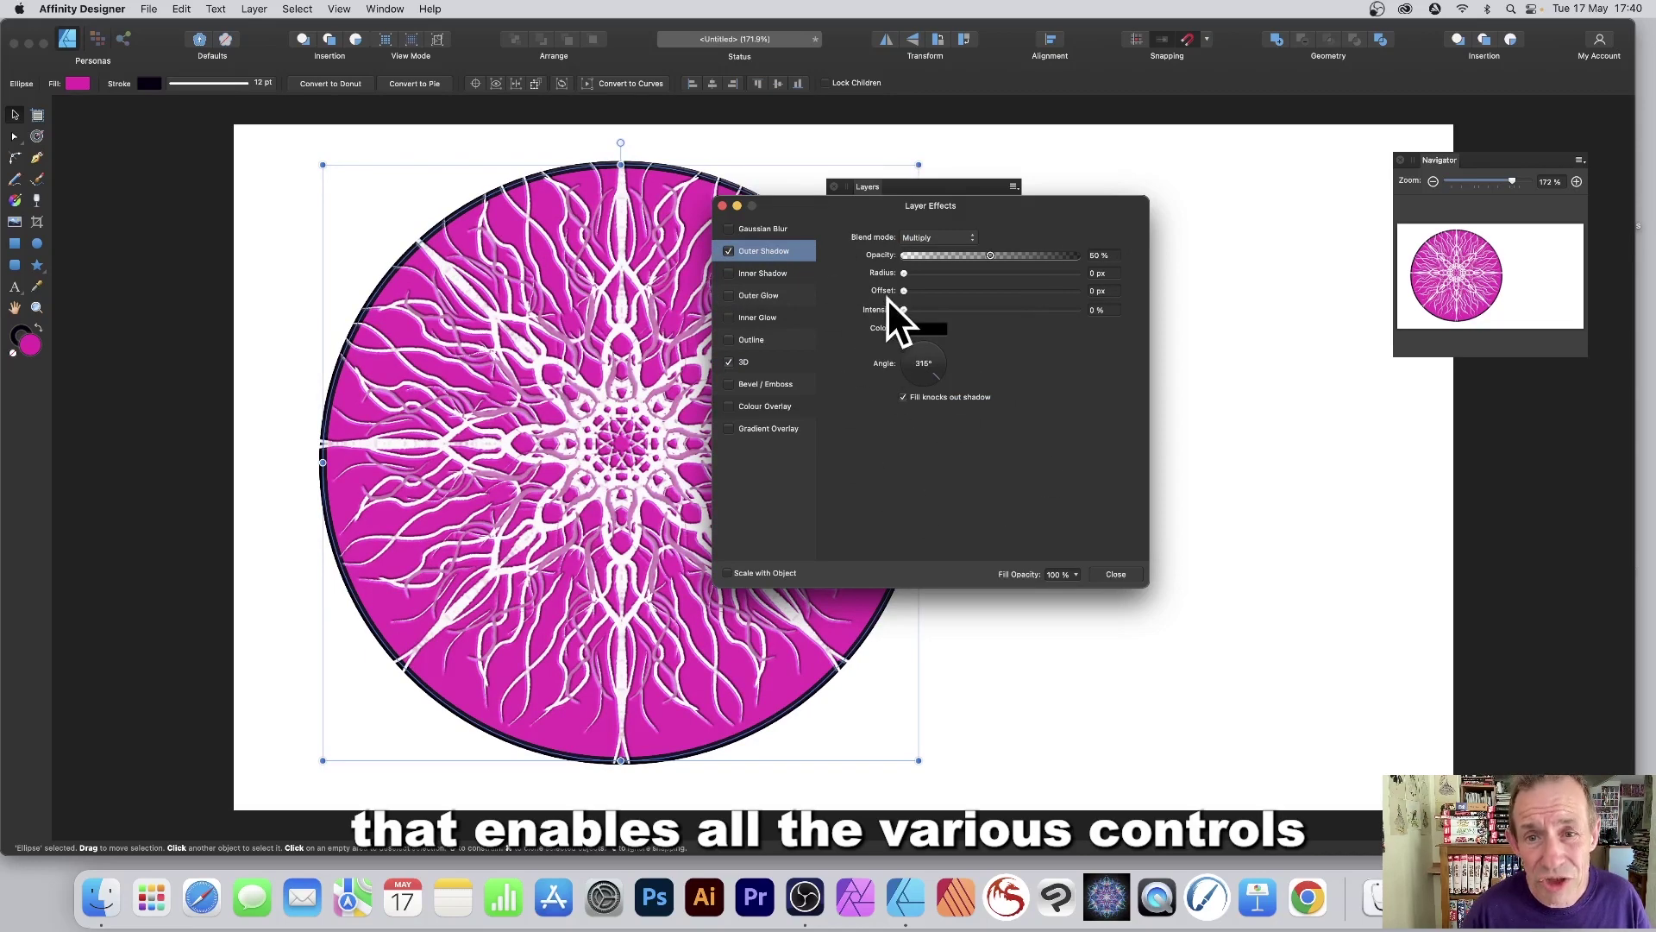
click(730, 252)
click(1116, 573)
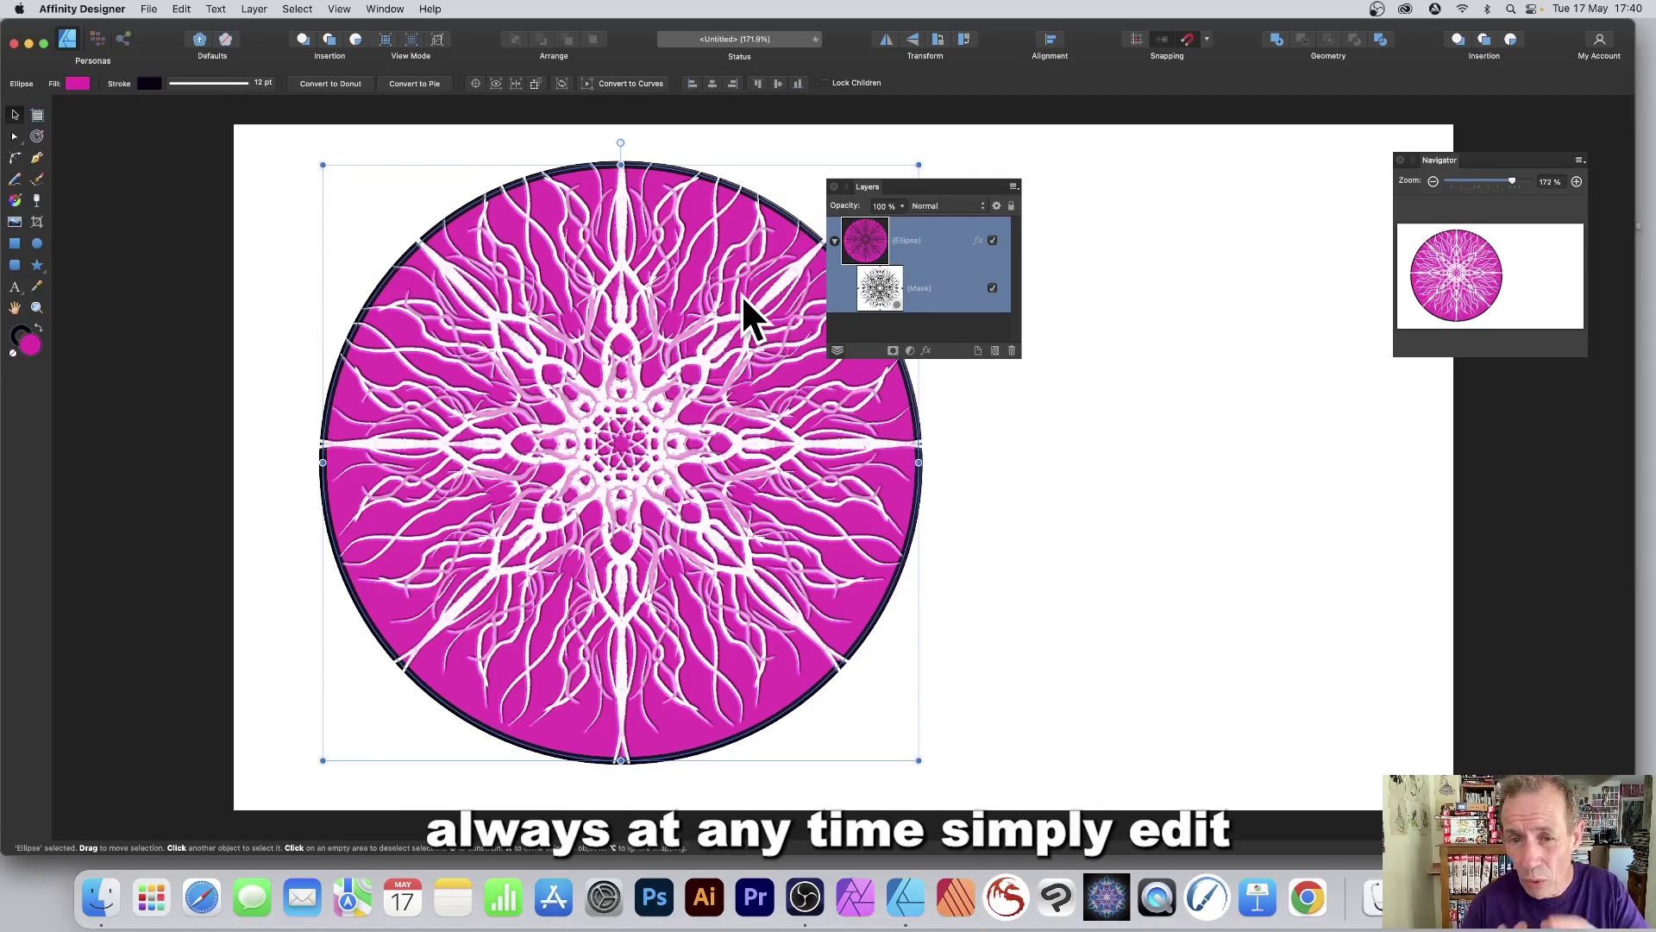
Step: Select the painted Mask layer holding the white mandala in the Layers panel
click(878, 288)
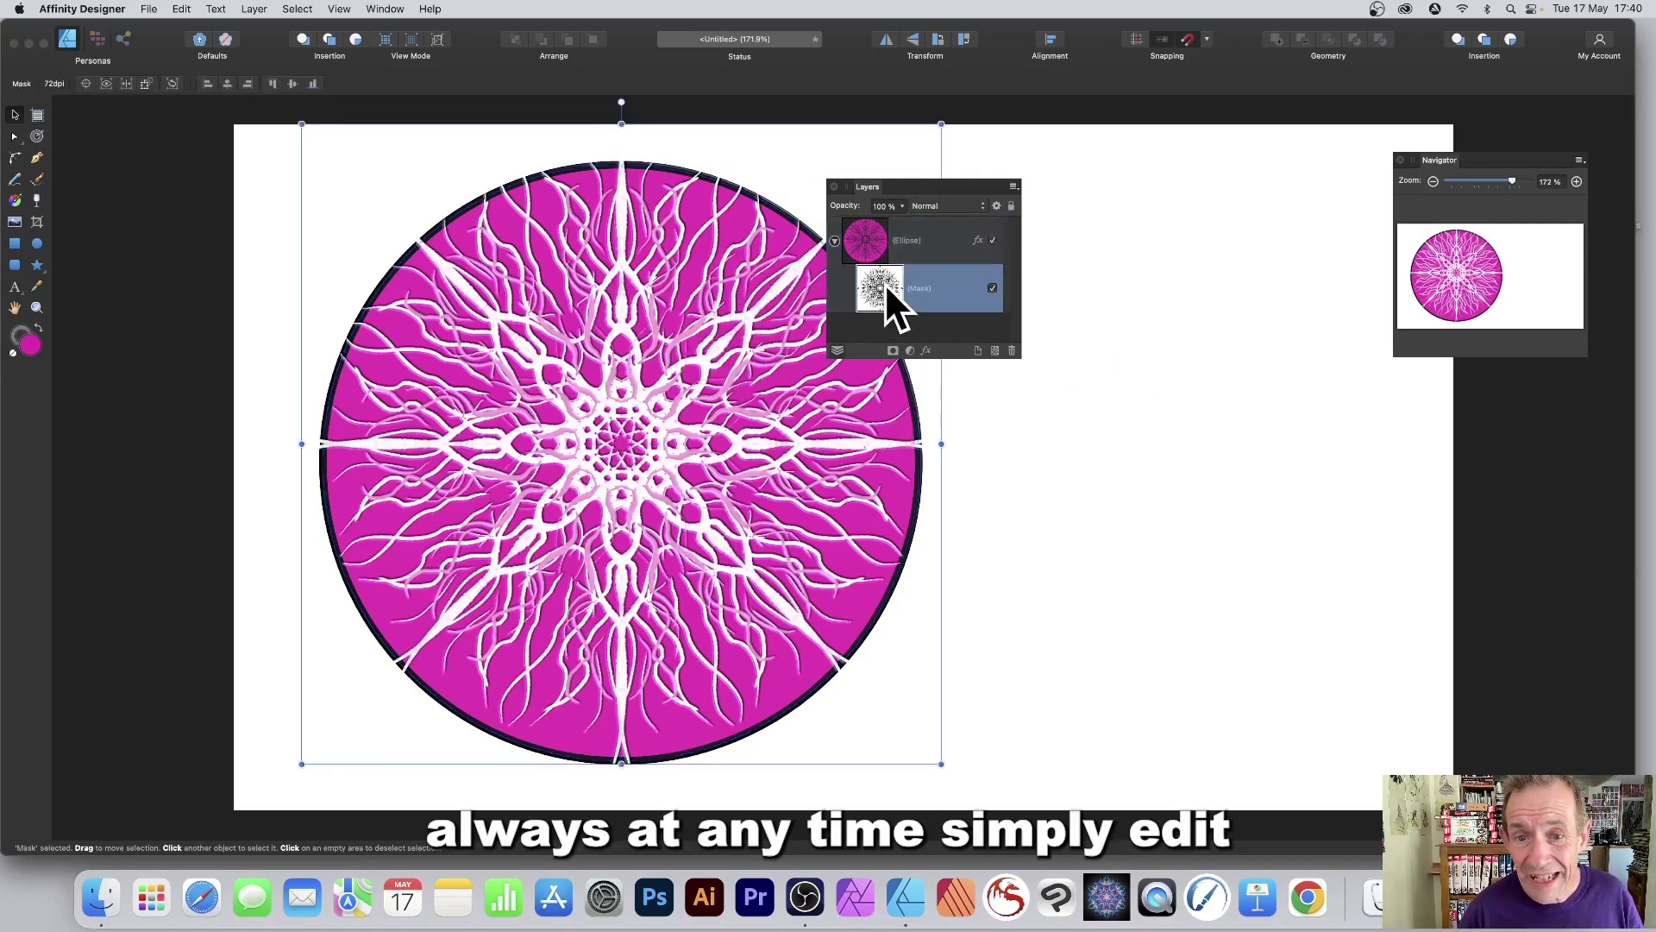